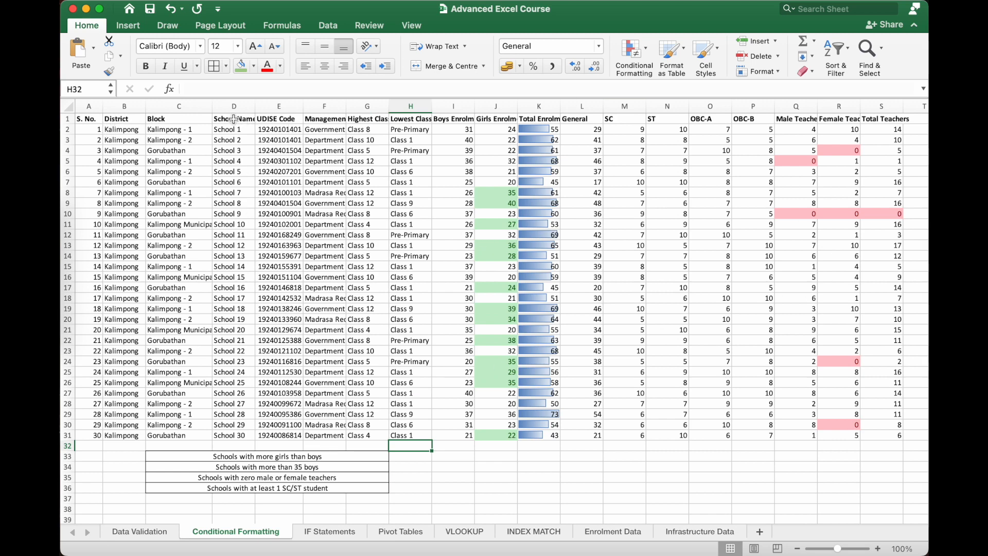
# Step: Widen the Management column in the school table to fit its contents
pyautogui.moveTo(231, 129); pyautogui.dragTo(219, 440)
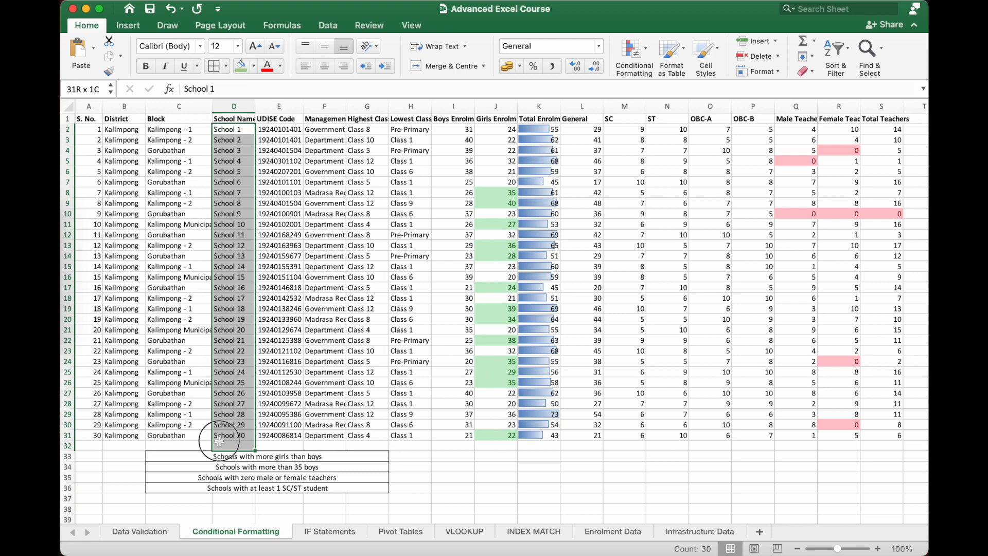
pyautogui.click(177, 133)
pyautogui.click(127, 142)
pyautogui.click(294, 152)
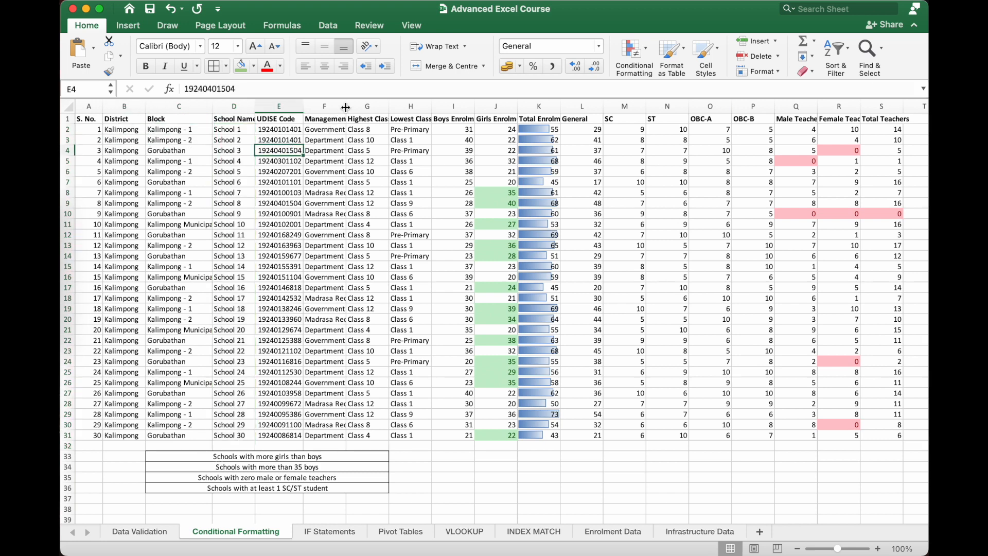
pyautogui.doubleClick(345, 106)
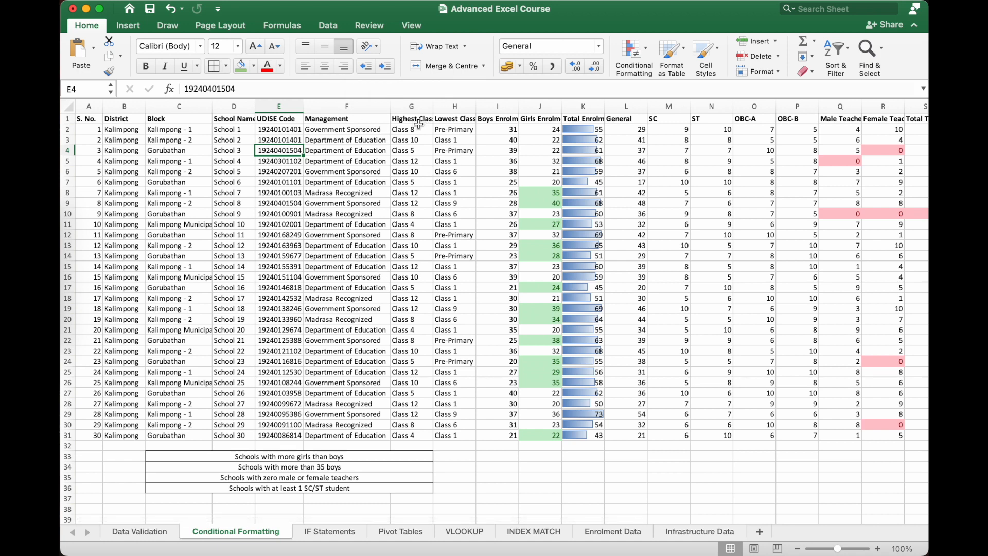
# Step: Examine the table's boys and girls enrolment, General to OBC-B category, teacher and Total Enrolment columns
pyautogui.hscroll(2, 703, 190)
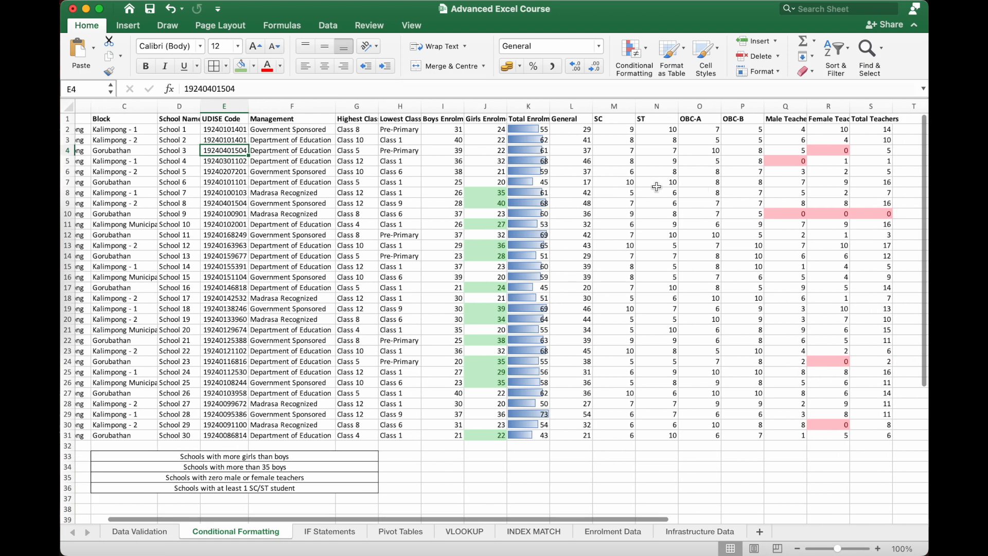
pyautogui.moveTo(451, 119); pyautogui.dragTo(481, 119)
pyautogui.moveTo(566, 119); pyautogui.dragTo(741, 119)
pyautogui.hscroll(1, 741, 160)
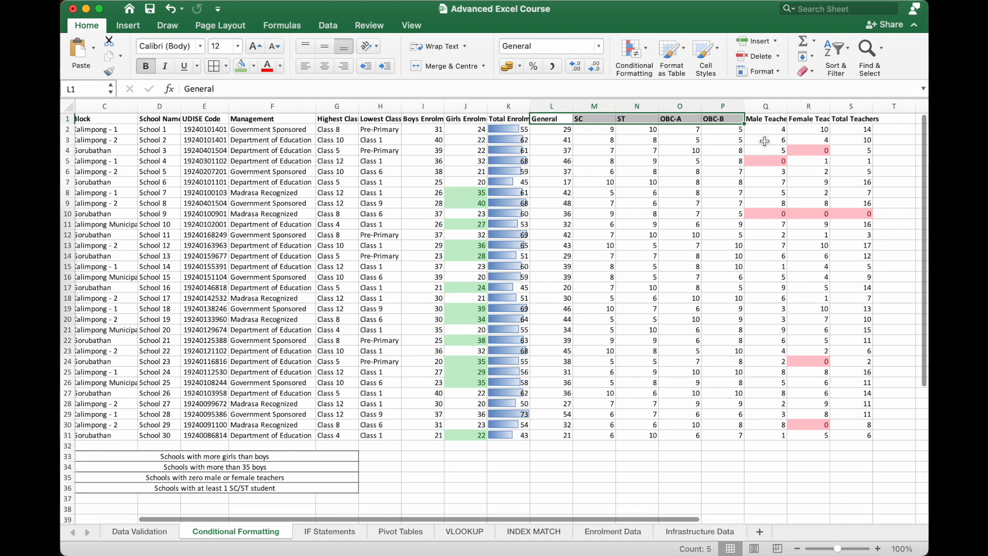
pyautogui.click(778, 118)
pyautogui.click(819, 119)
pyautogui.click(852, 119)
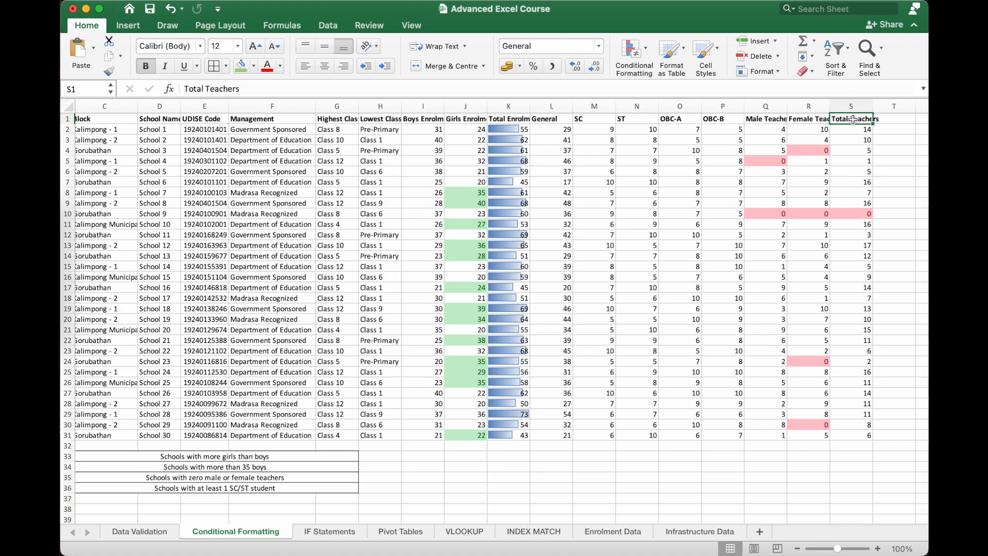
pyautogui.click(500, 119)
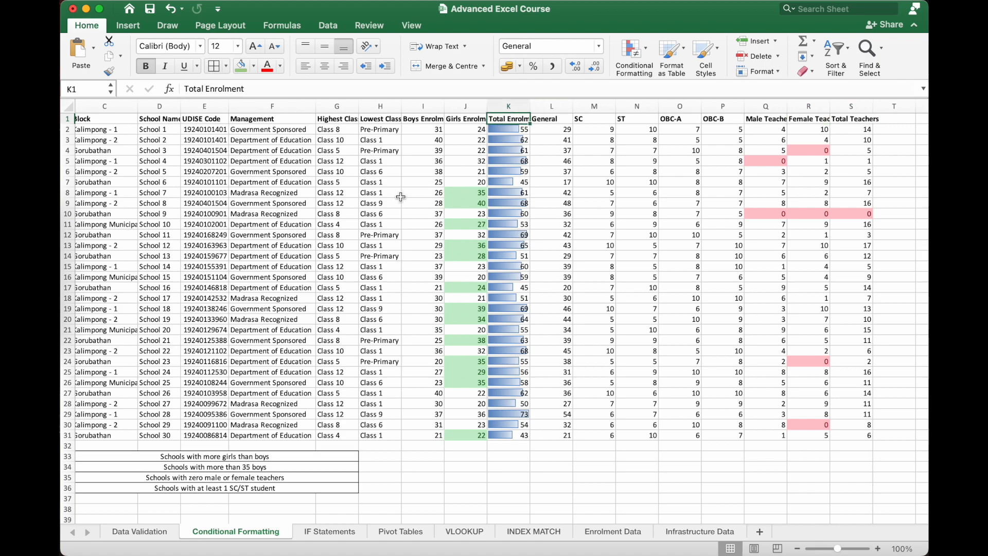
pyautogui.hscroll(-3, 400, 196)
pyautogui.hscroll(3, 401, 197)
pyautogui.hscroll(1, 401, 196)
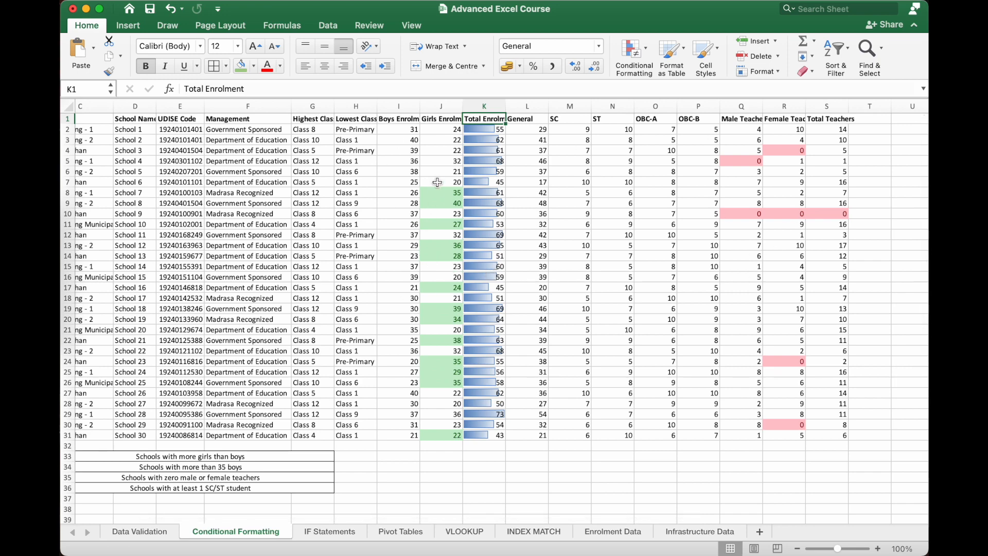
# Step: Read the four school criteria listed below the table in rows 33 to 36
pyautogui.hscroll(-2, 436, 180)
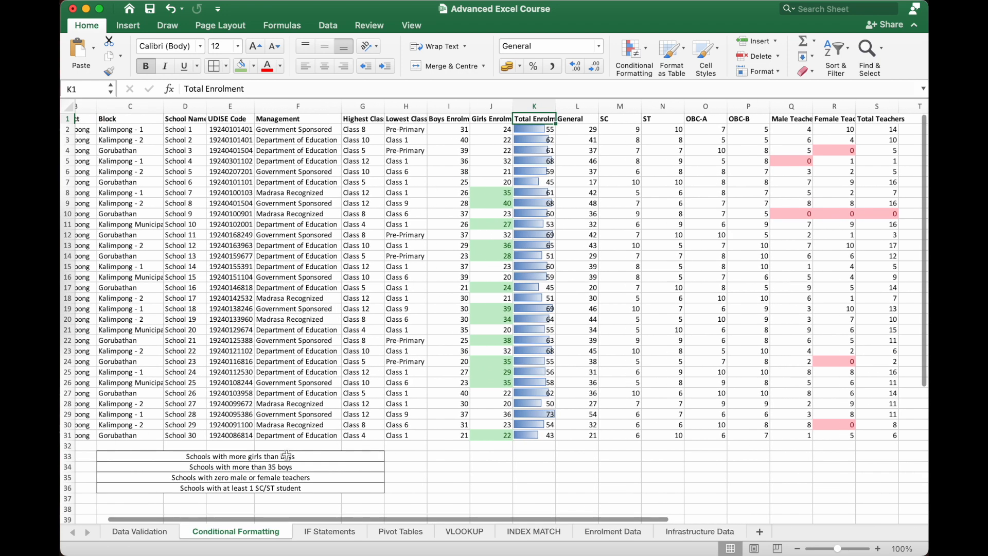
pyautogui.moveTo(280, 457); pyautogui.dragTo(280, 490)
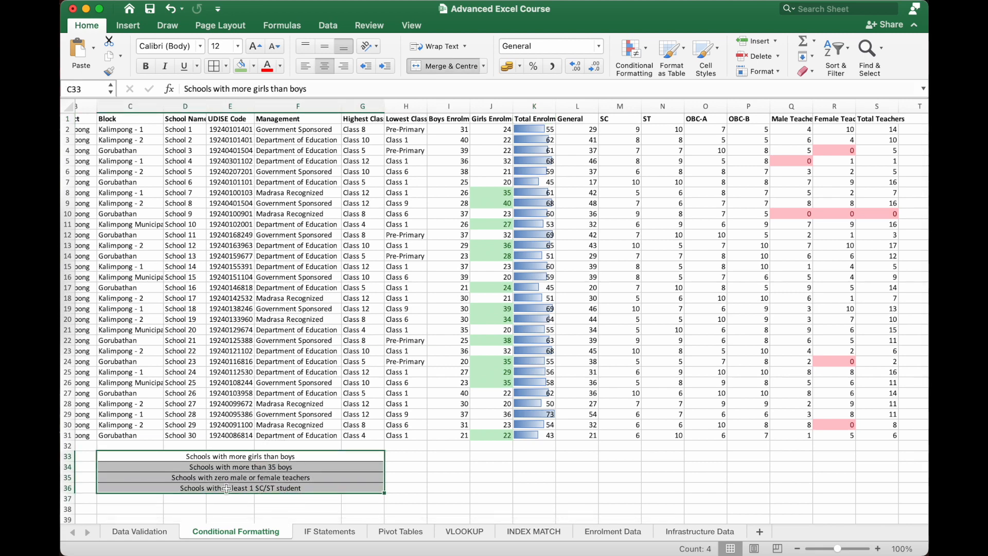
pyautogui.scroll(5, 226, 489)
pyautogui.scroll(-4, 227, 489)
pyautogui.hscroll(-3, 226, 488)
pyautogui.hscroll(-2, 226, 488)
pyautogui.scroll(-1, 226, 489)
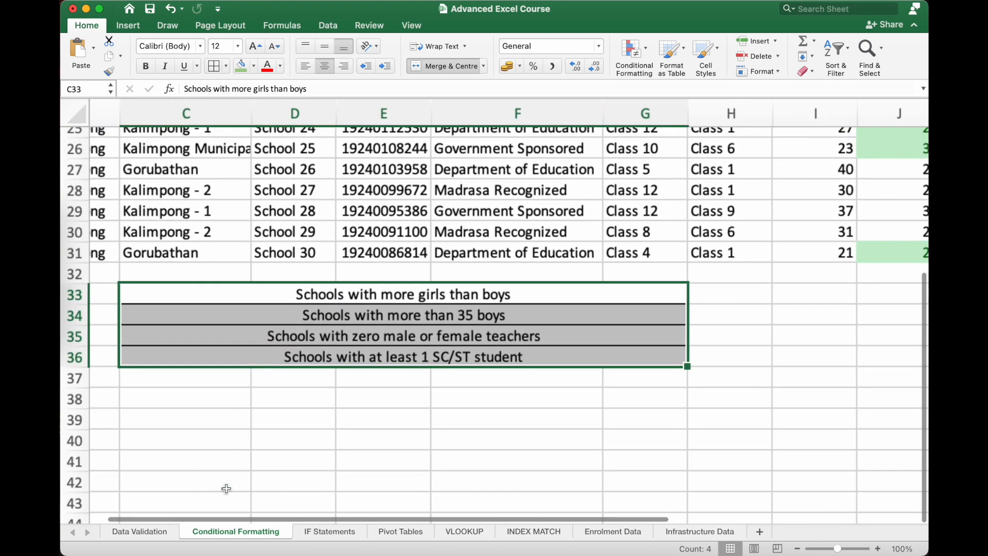
pyautogui.click(426, 308)
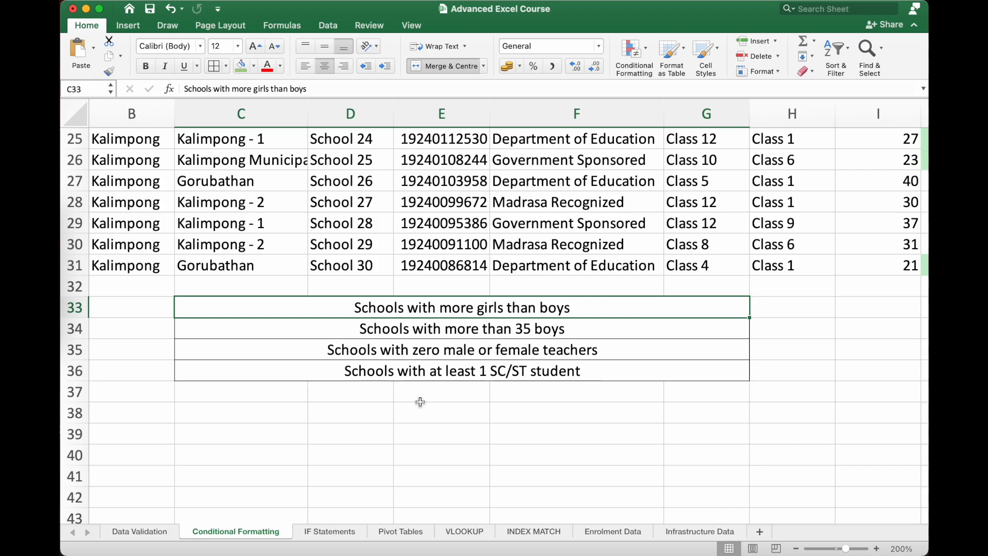
pyautogui.scroll(-10, 420, 401)
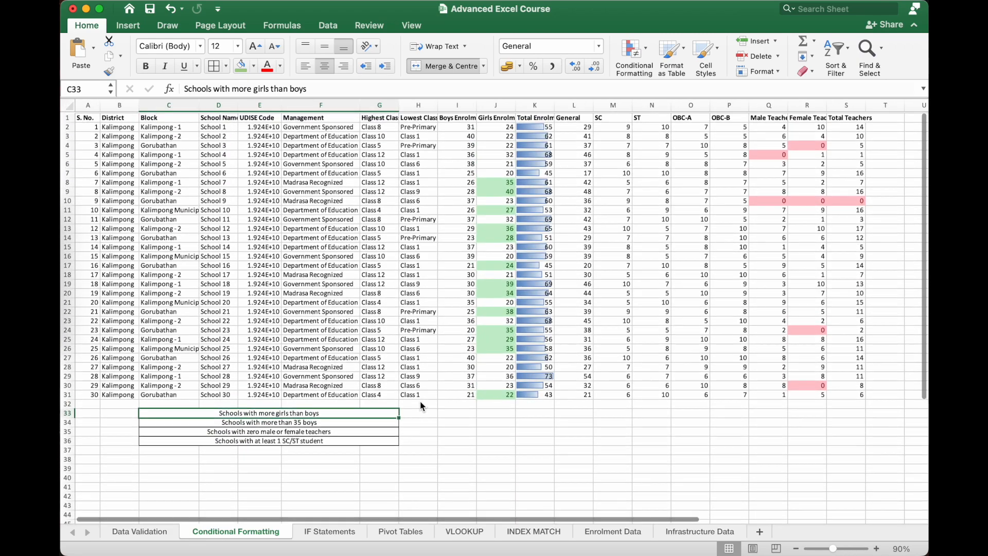
# Step: Clear all formats from the enrolment, category and teacher figures in I2:S31, keeping the values
pyautogui.click(455, 126)
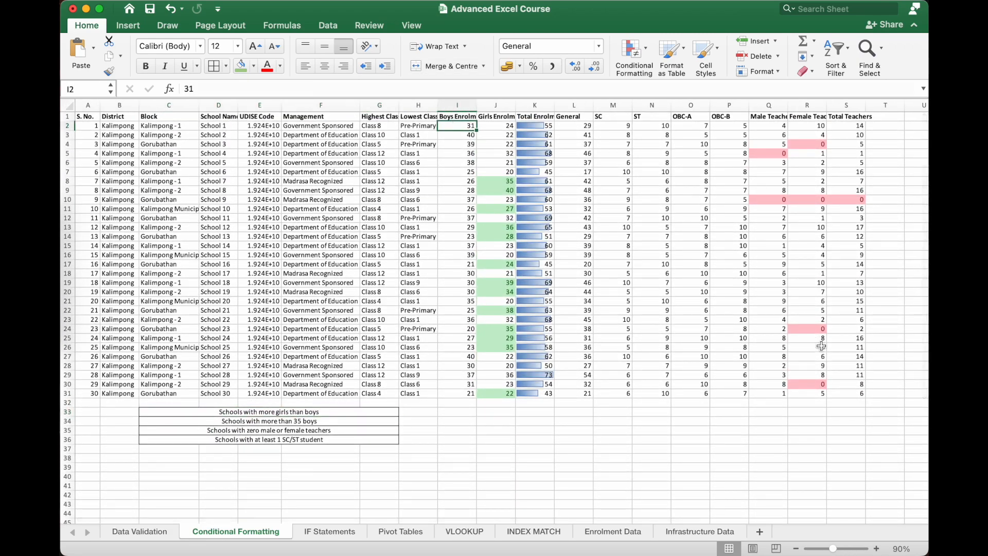
pyautogui.keyDown('shift'); pyautogui.click(854, 394); pyautogui.keyUp('shift')
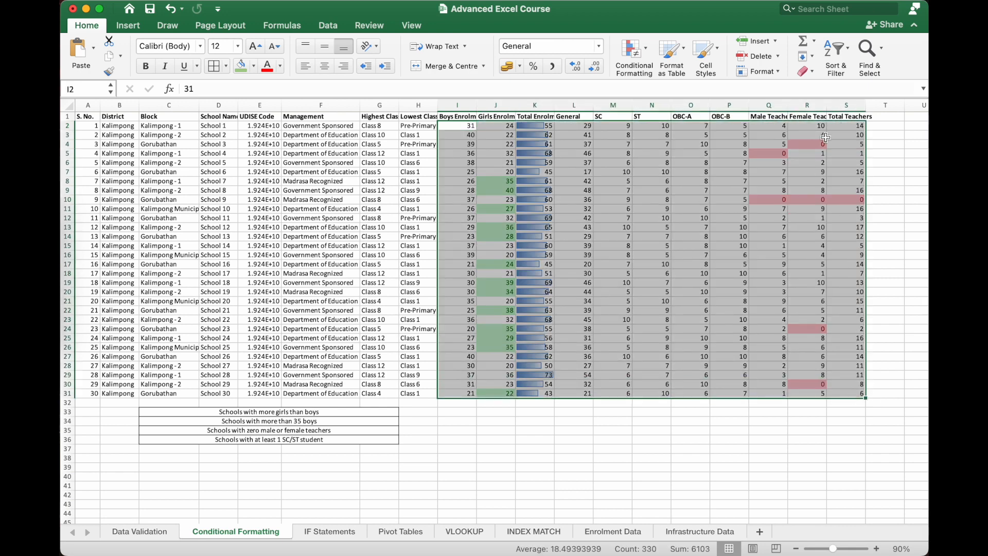
pyautogui.click(804, 71)
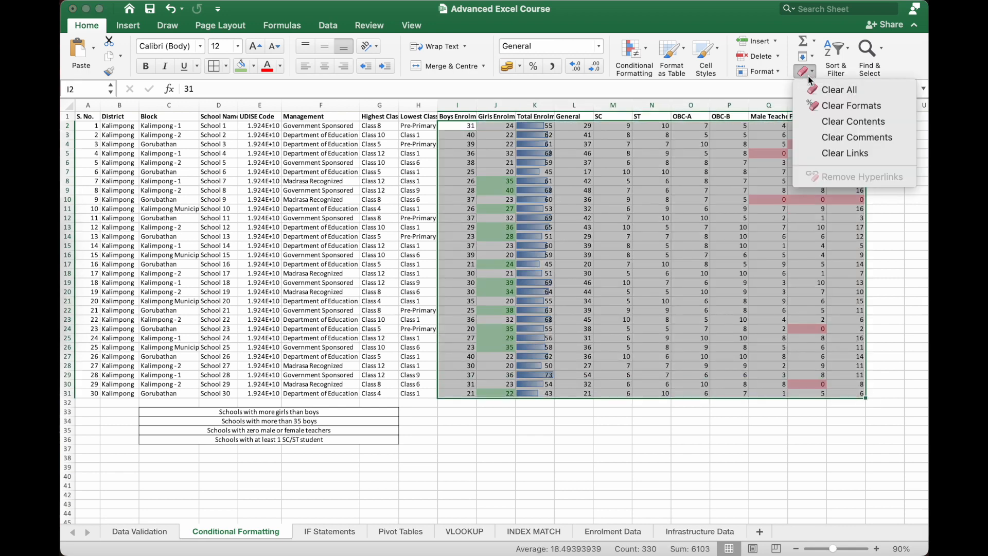
pyautogui.click(814, 106)
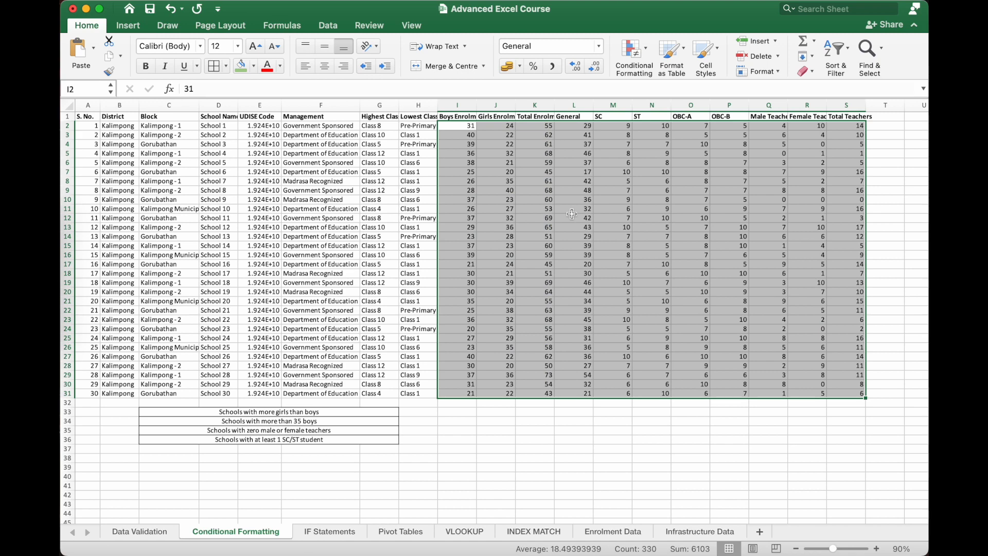
pyautogui.click(468, 212)
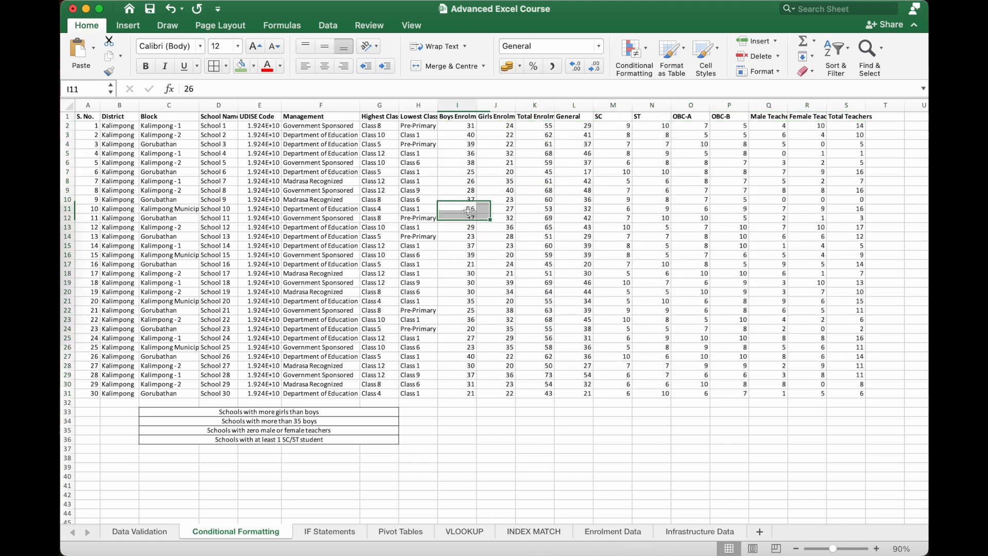
pyautogui.click(209, 414)
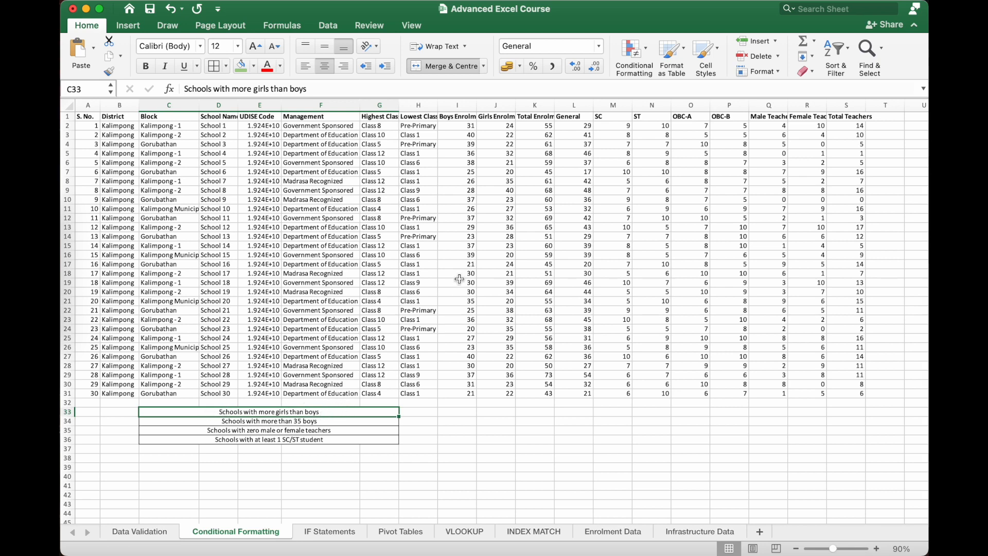
pyautogui.scroll(-1, 497, 154)
pyautogui.scroll(1, 496, 154)
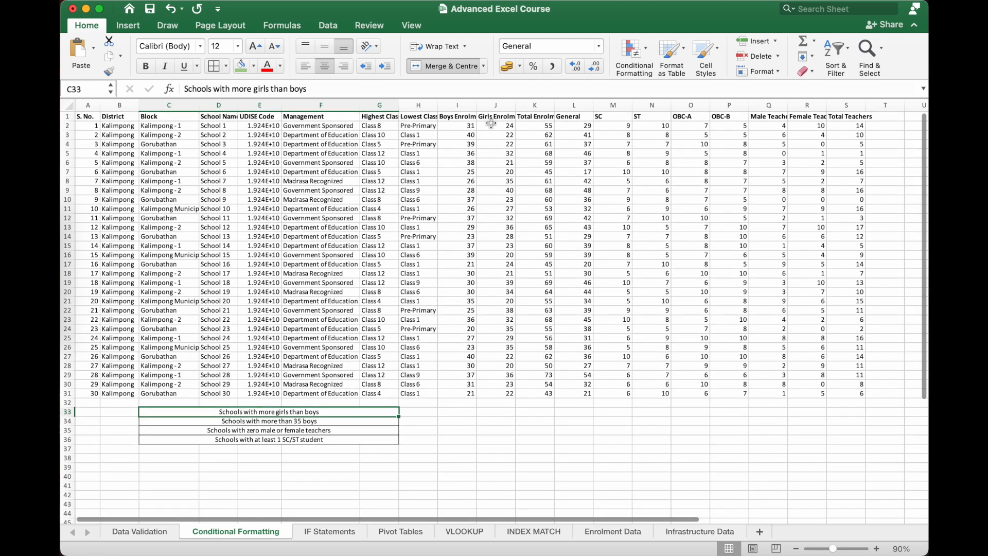
pyautogui.click(486, 129)
pyautogui.moveTo(486, 131); pyautogui.dragTo(487, 394)
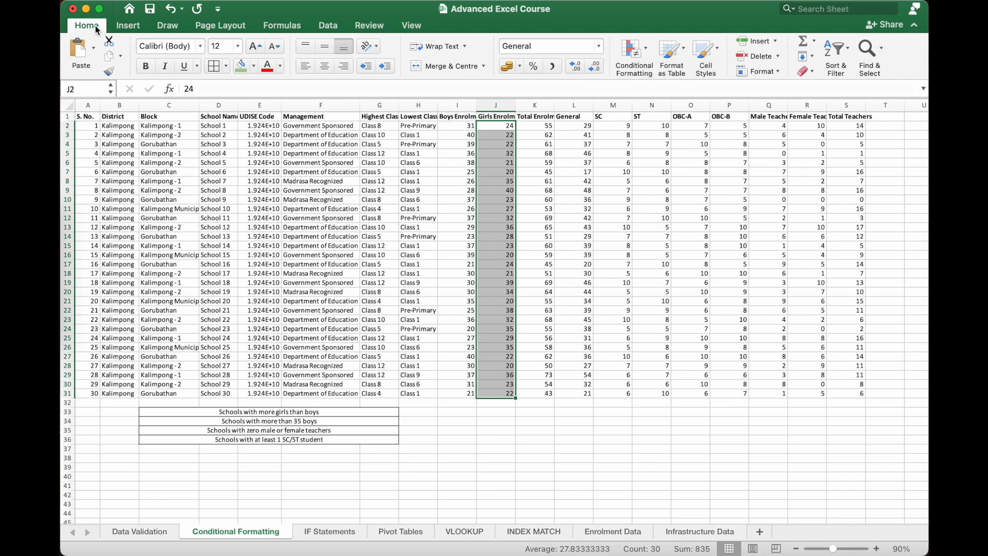
pyautogui.click(639, 54)
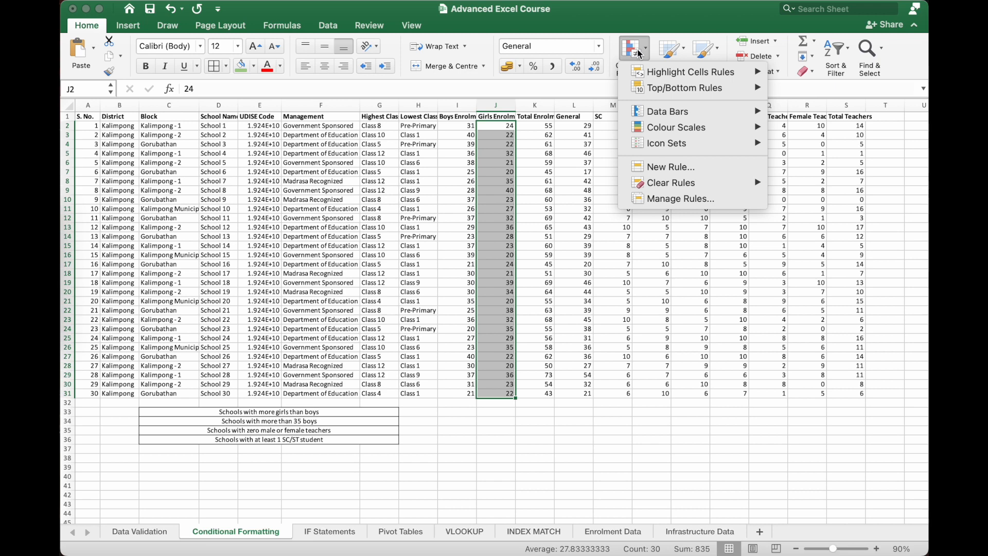
pyautogui.moveTo(650, 76)
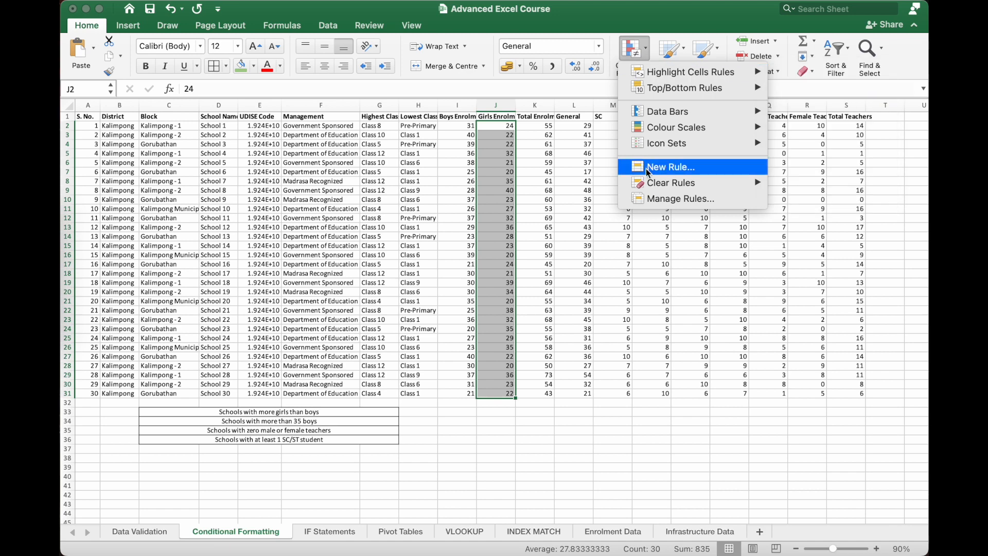
pyautogui.click(702, 172)
pyautogui.moveTo(421, 100); pyautogui.dragTo(654, 172)
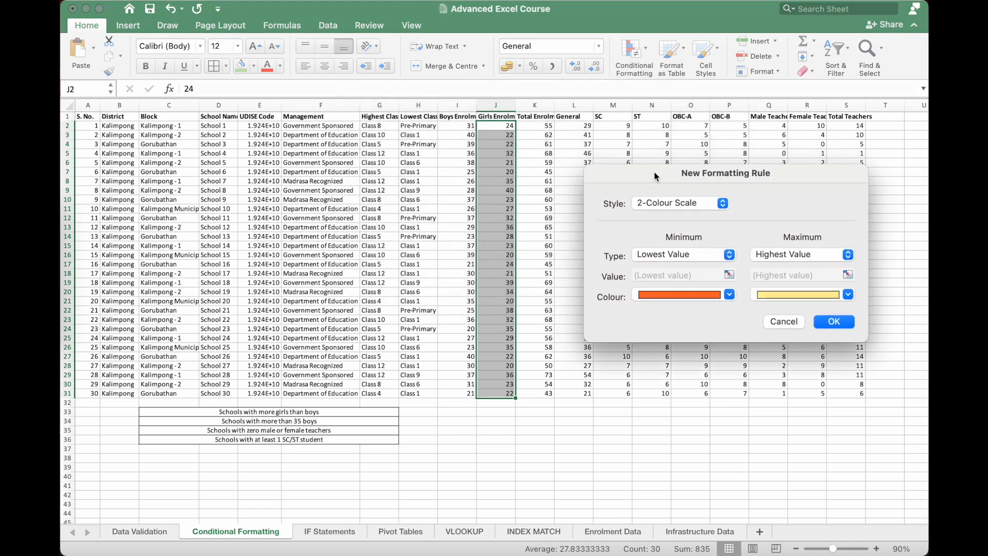
pyautogui.click(664, 203)
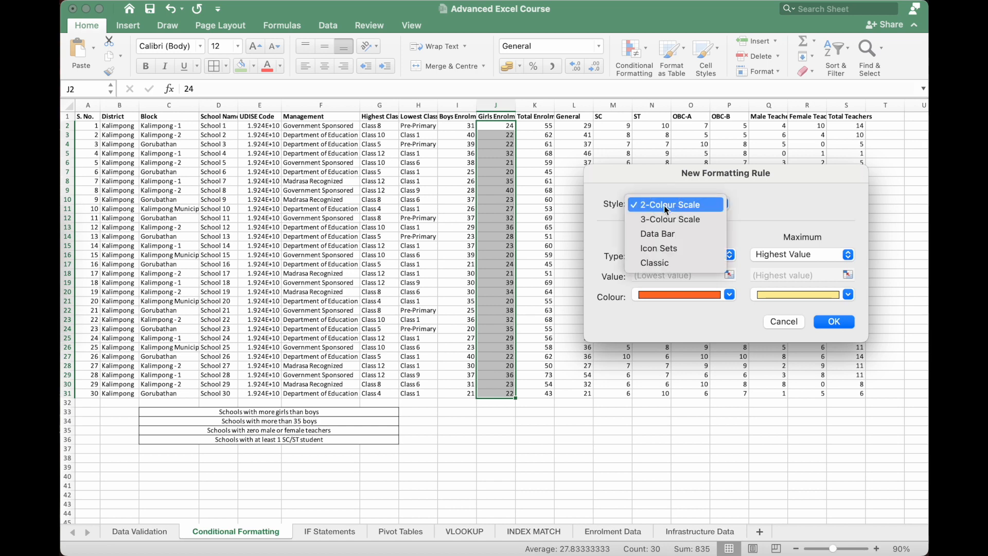
pyautogui.click(661, 264)
pyautogui.click(659, 240)
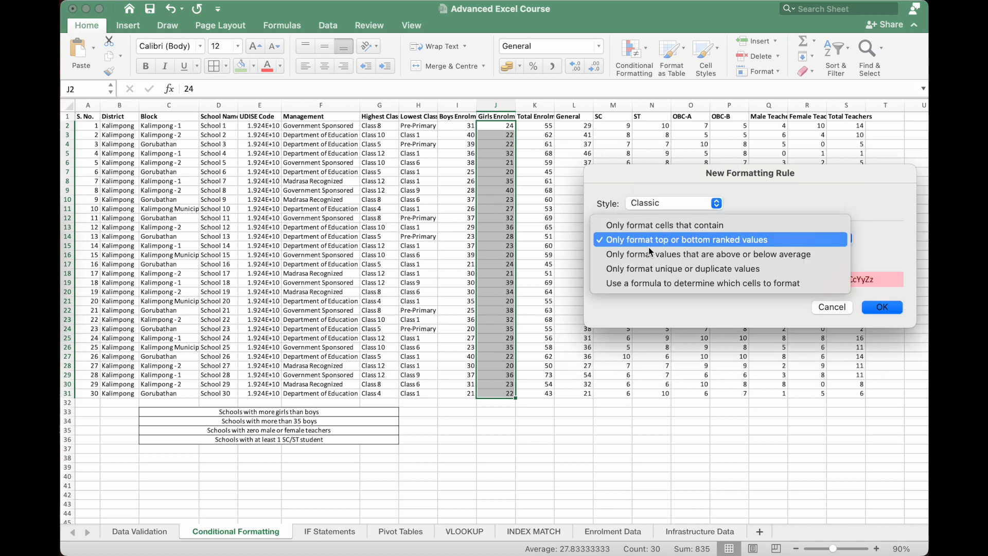
pyautogui.click(645, 284)
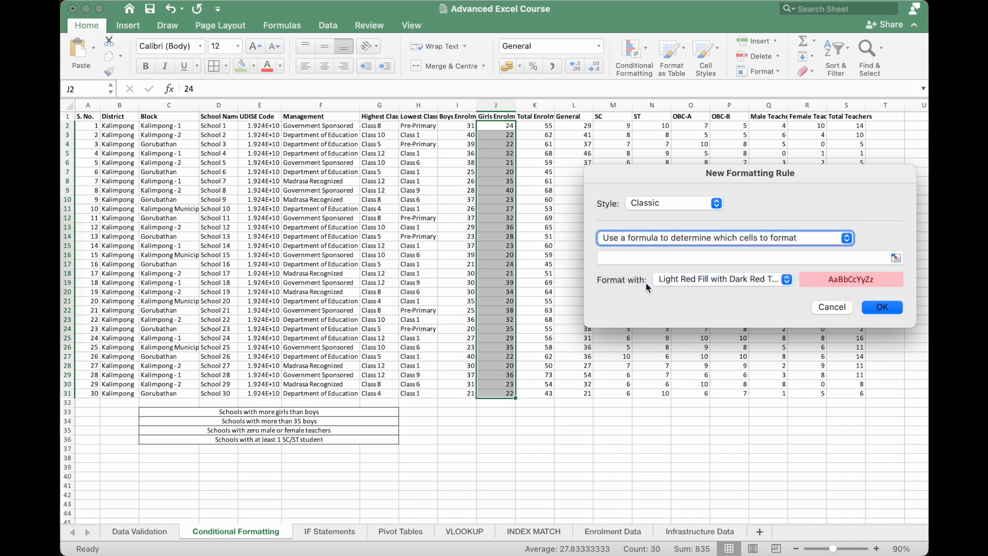
pyautogui.click(832, 307)
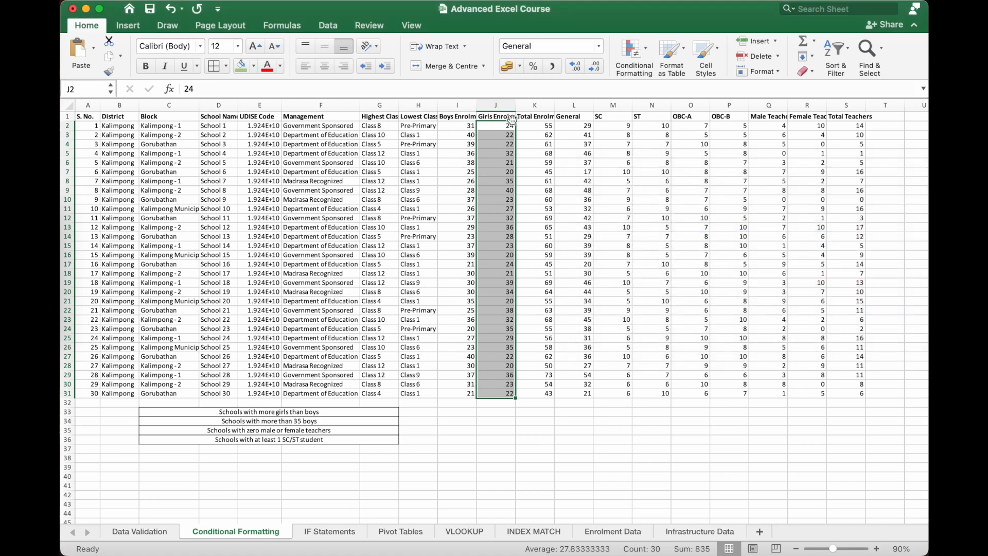
# Step: Start a Classic conditional formatting rule for the girls' enrolment figures in J2:J31 that uses a formula to determine which cells to format
pyautogui.click(502, 126)
pyautogui.keyDown('shift'); pyautogui.click(498, 395); pyautogui.keyUp('shift')
pyautogui.click(636, 49)
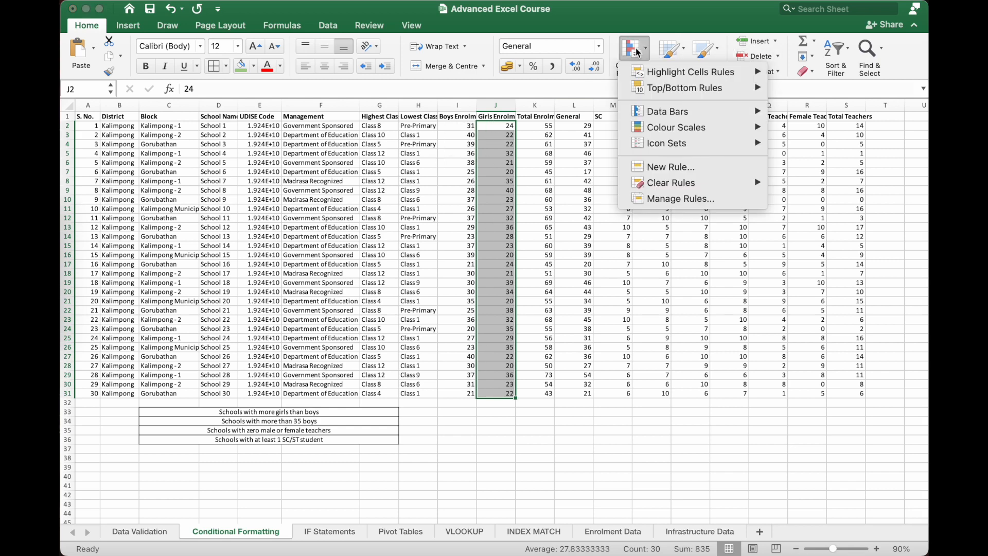
pyautogui.click(646, 165)
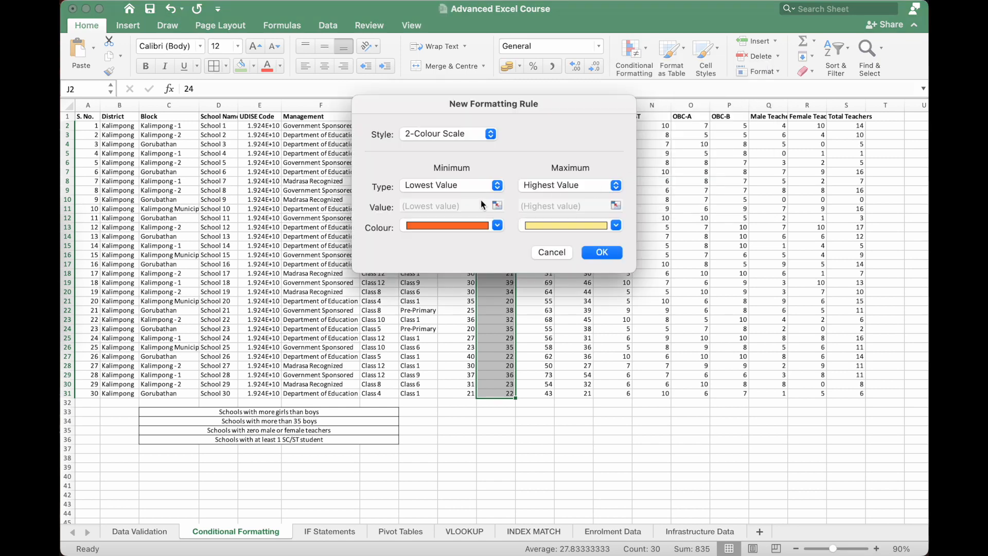
pyautogui.click(433, 134)
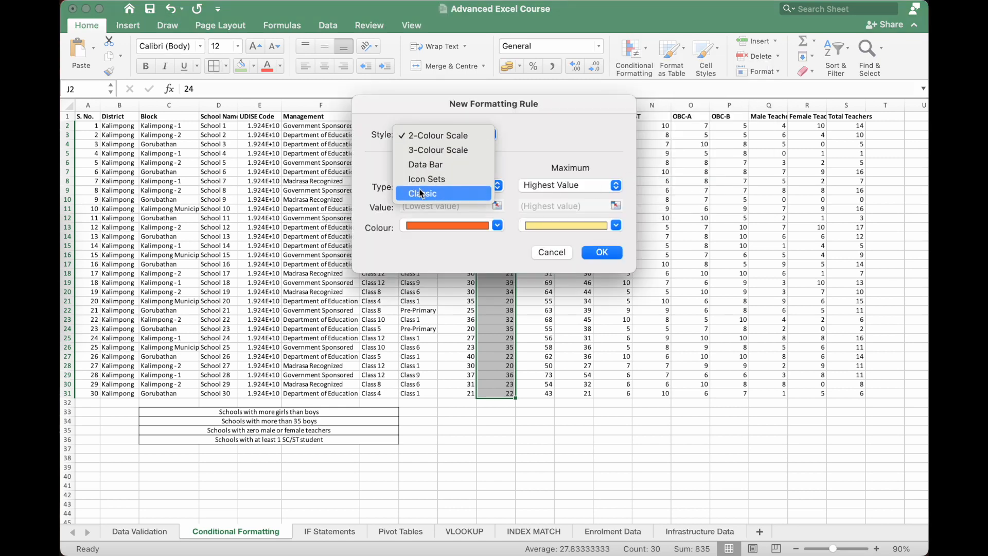
pyautogui.click(419, 192)
pyautogui.click(419, 171)
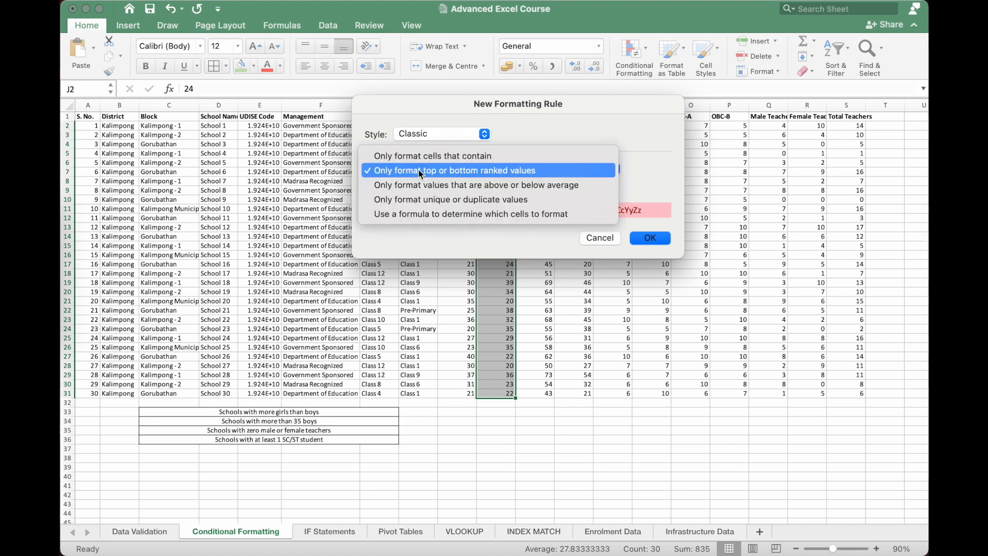
pyautogui.click(419, 216)
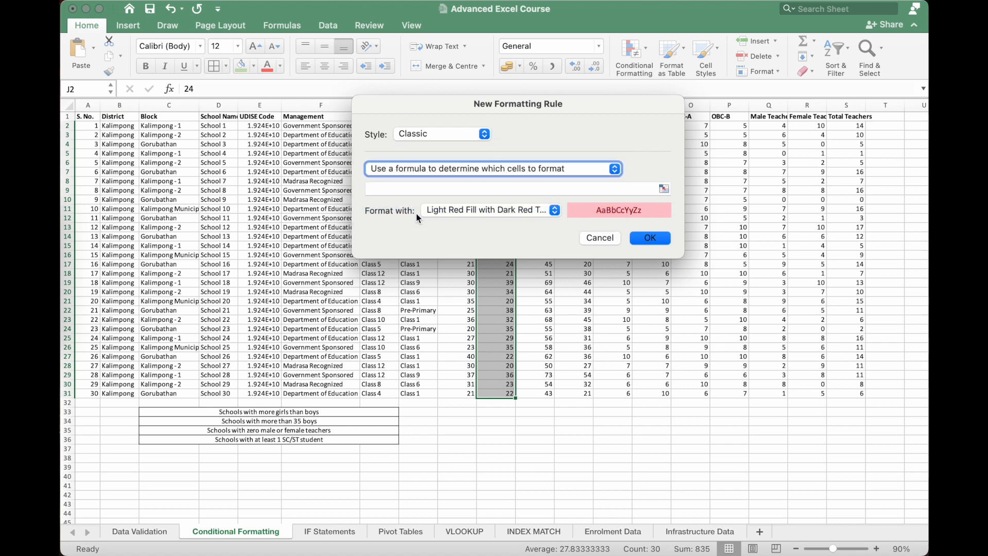
# Step: Set the rule's formula to =$J$2>$I$2 with Green Fill with Dark Green Text and apply it
pyautogui.moveTo(423, 105); pyautogui.dragTo(635, 193)
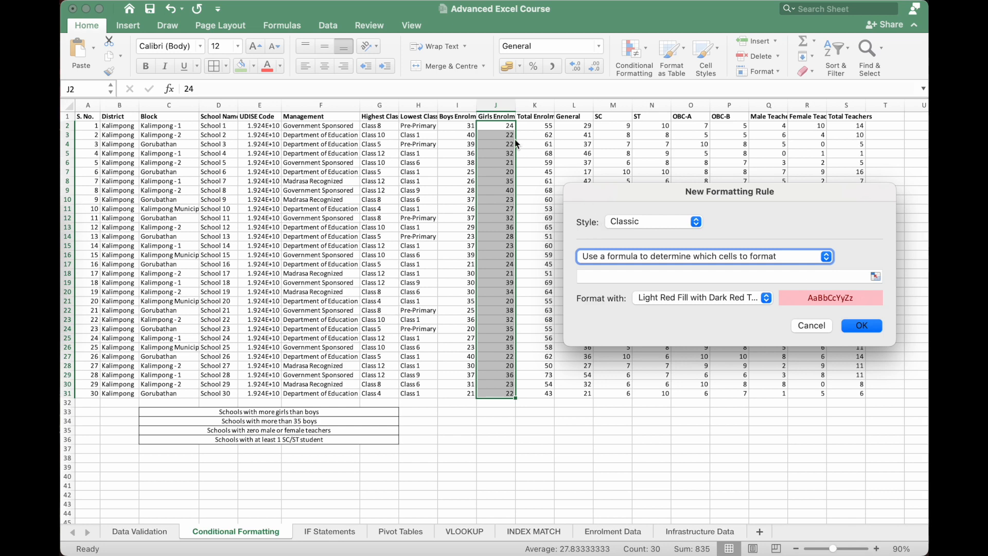
pyautogui.click(597, 278)
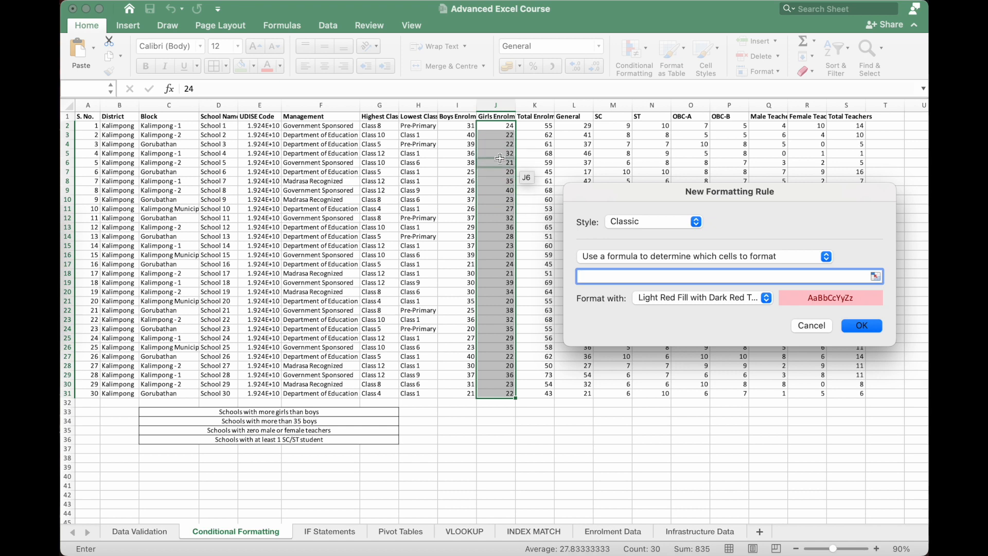
pyautogui.click(490, 126)
pyautogui.write('>')
pyautogui.click(455, 128)
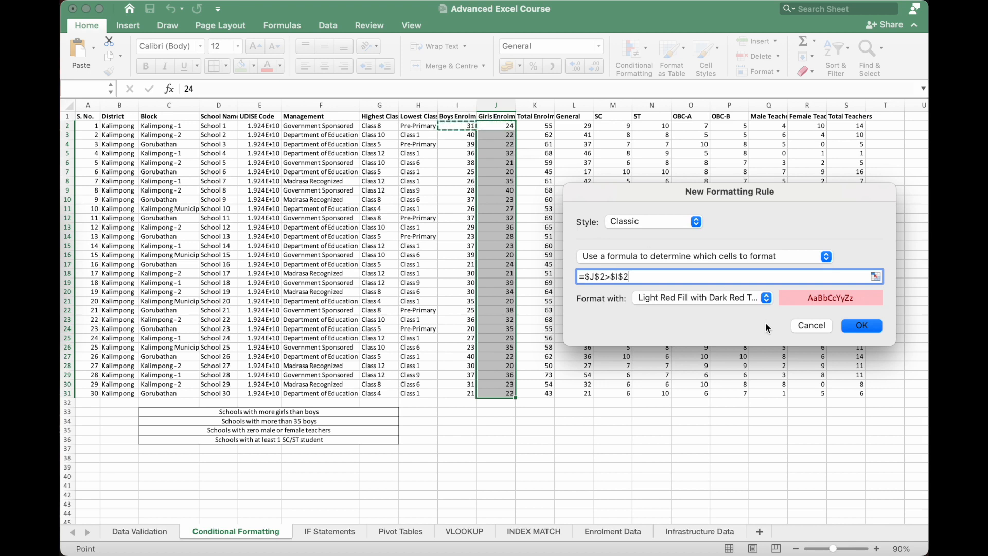
pyautogui.click(765, 298)
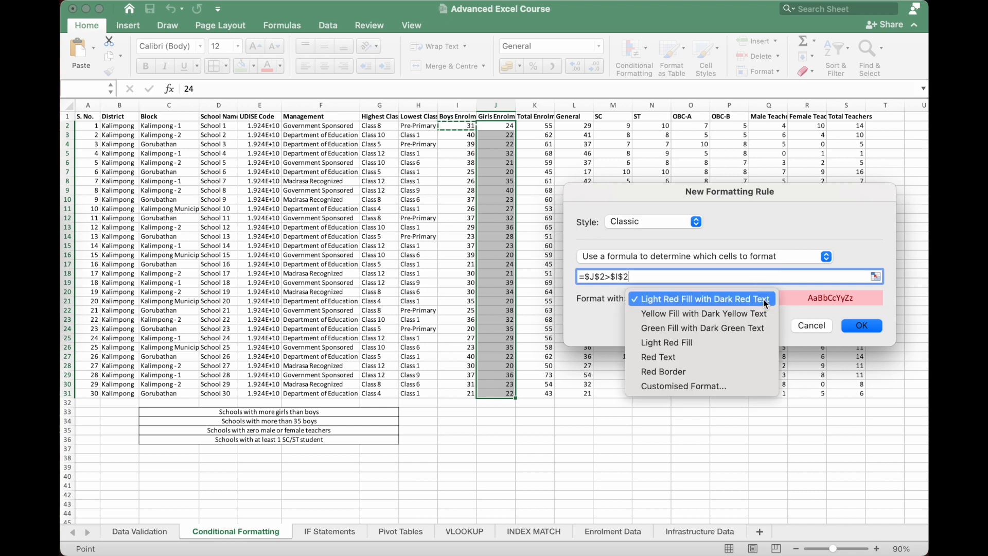
pyautogui.click(741, 329)
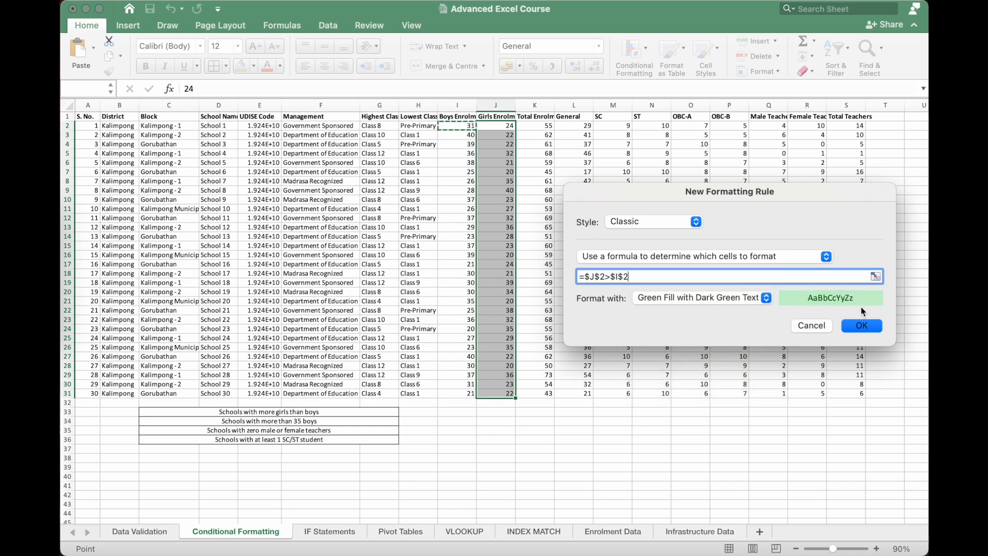
pyautogui.click(862, 325)
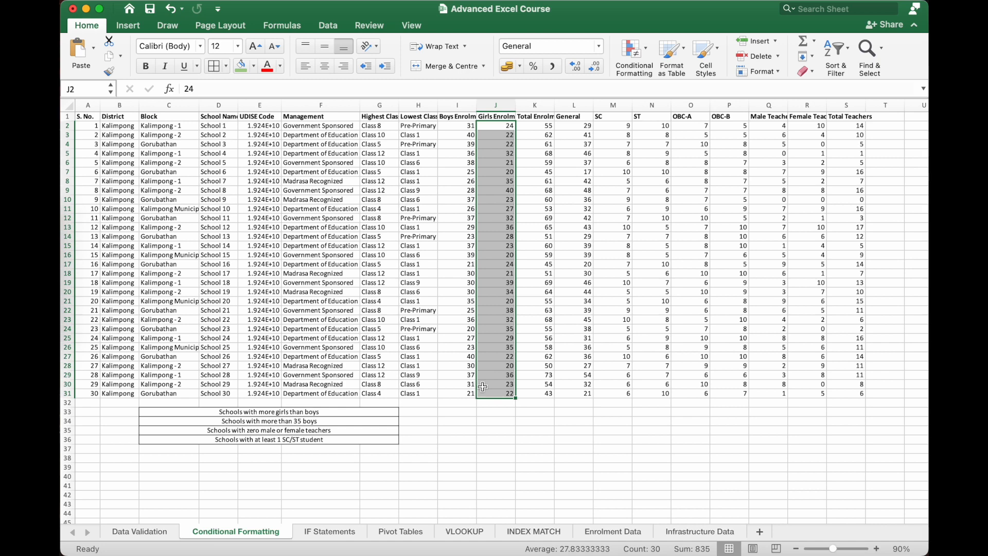
# Step: Compare School 16's boys and girls enrolment, and inspect the cell references in the existing rule for J2:J31 without changing it
pyautogui.moveTo(454, 264); pyautogui.dragTo(492, 266)
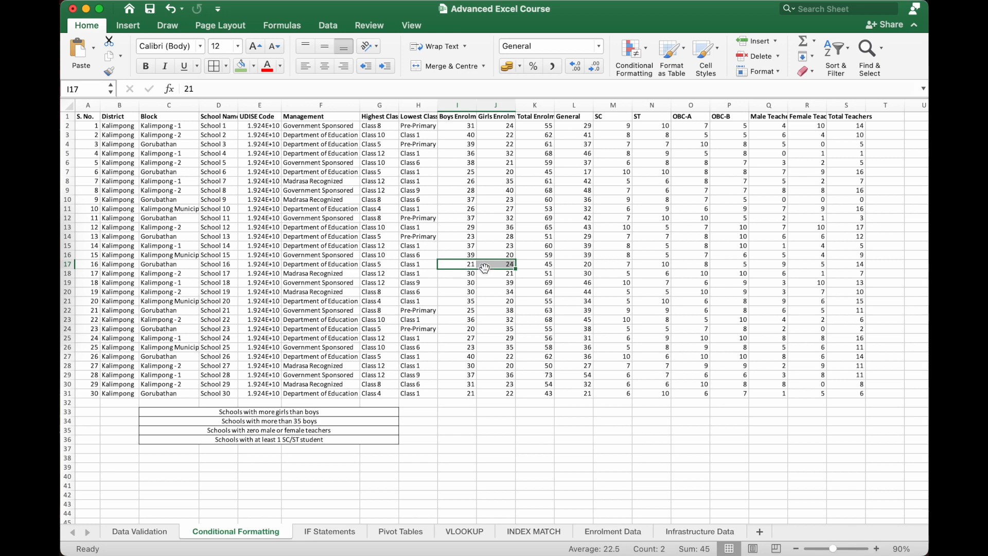
pyautogui.click(494, 127)
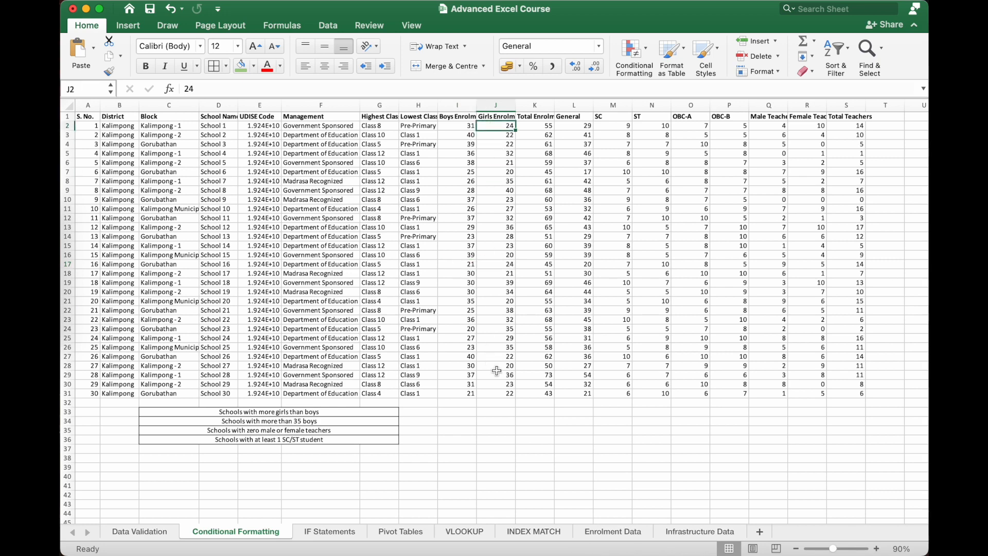
pyautogui.keyDown('shift'); pyautogui.click(500, 396); pyautogui.keyUp('shift')
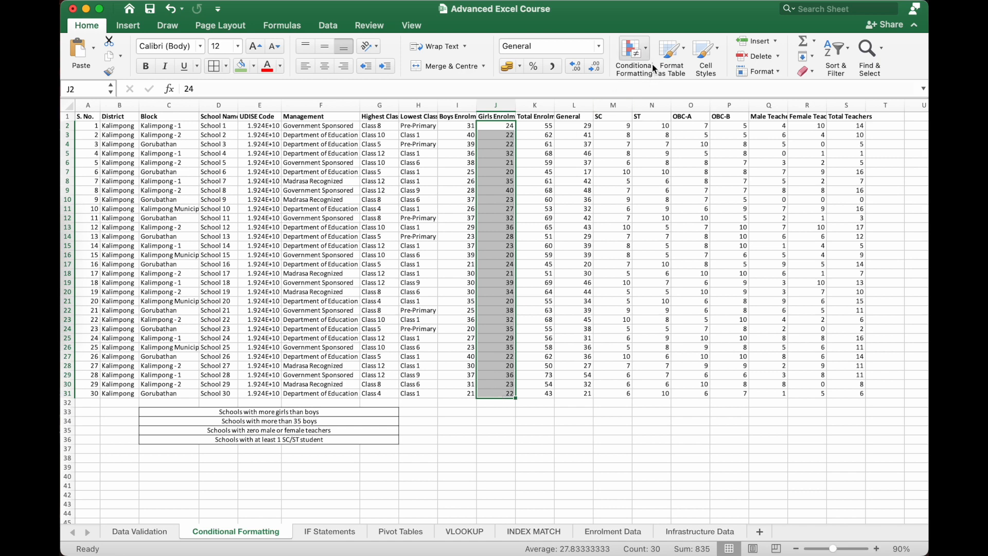
pyautogui.click(634, 55)
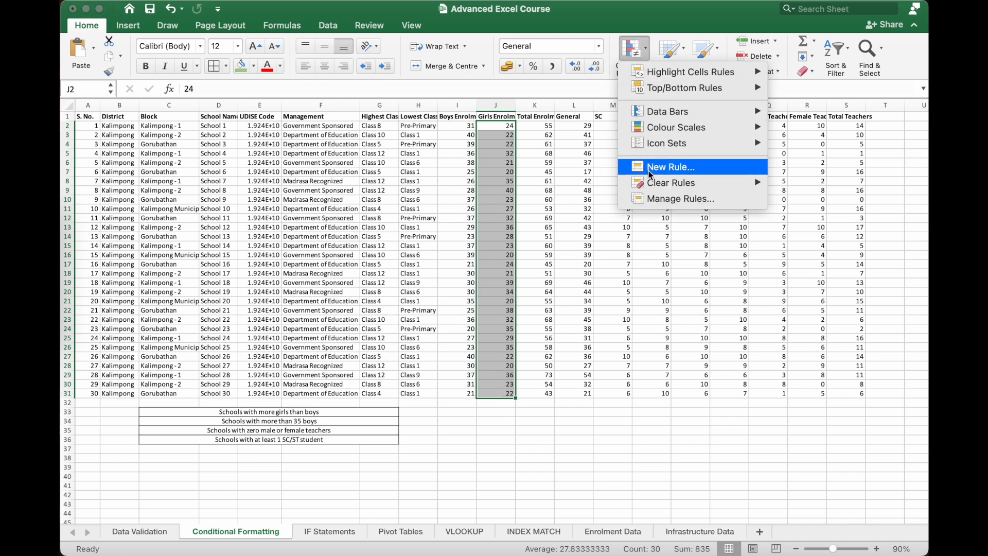
pyautogui.click(653, 202)
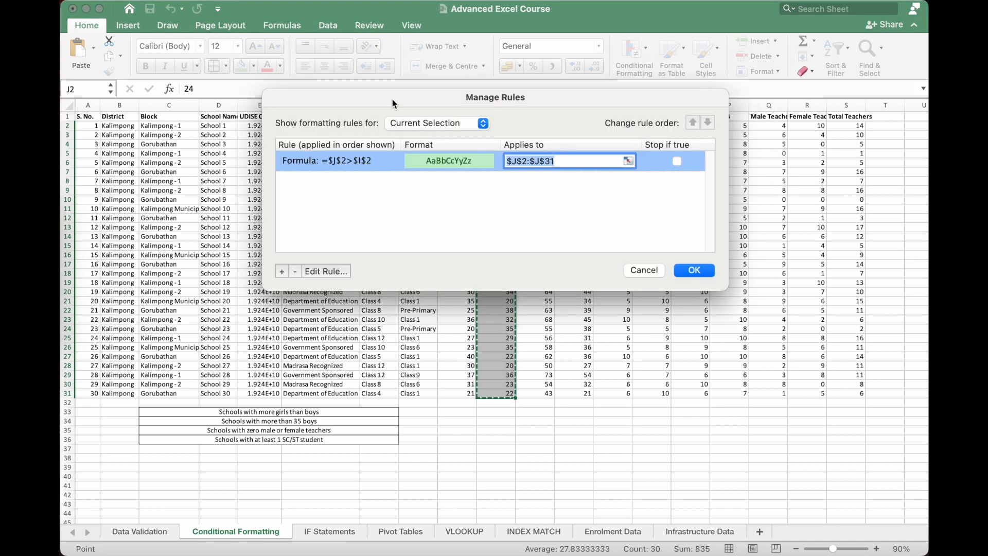
pyautogui.moveTo(394, 99); pyautogui.dragTo(585, 212)
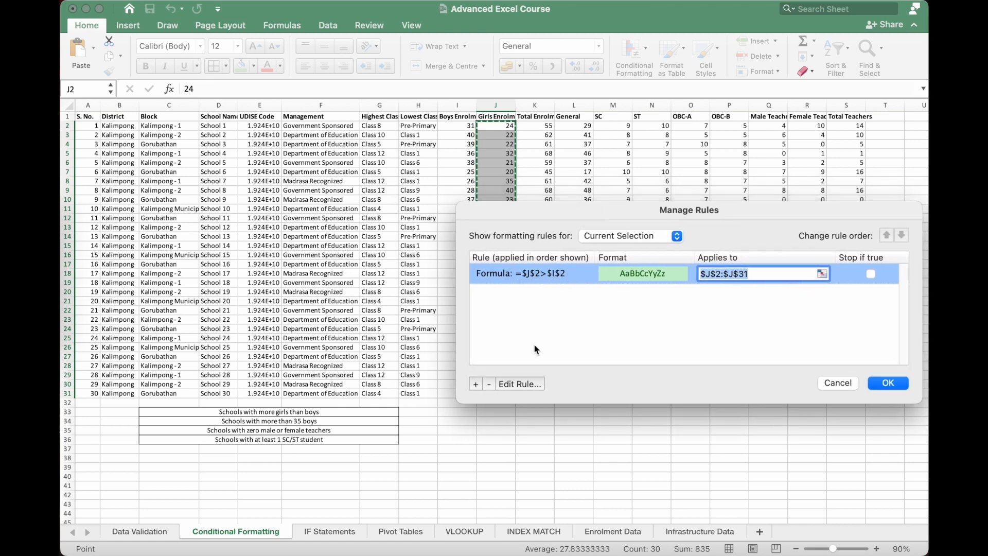
pyautogui.click(518, 383)
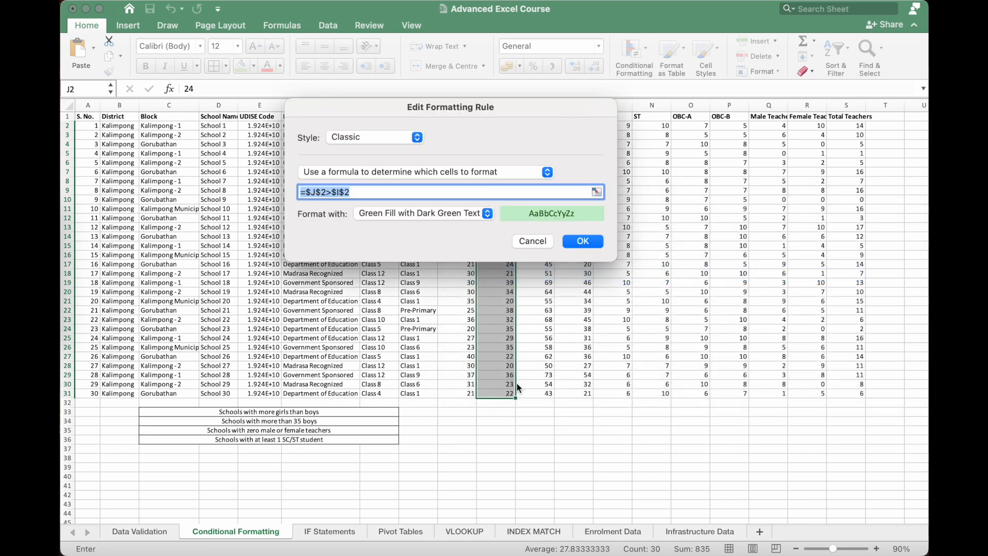
pyautogui.moveTo(391, 112); pyautogui.dragTo(646, 183)
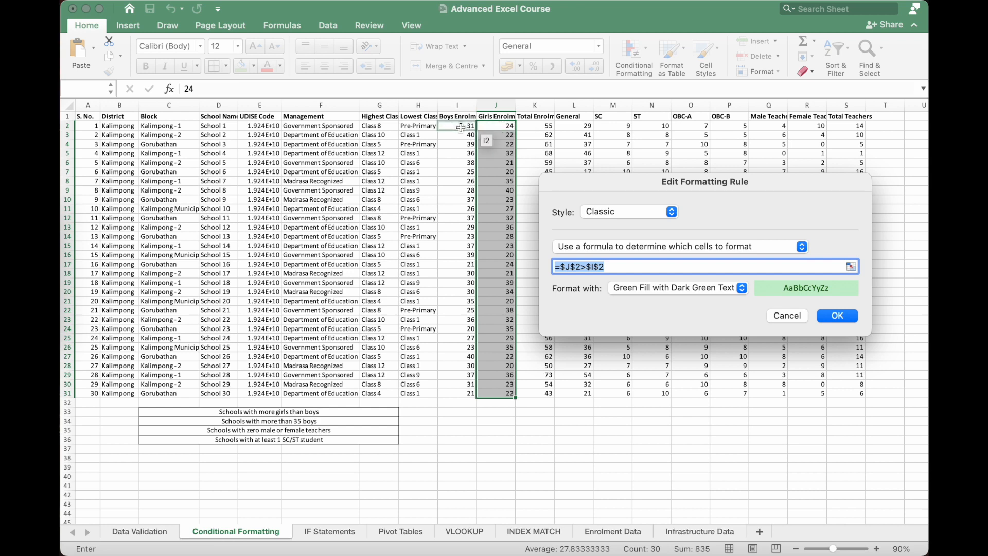
pyautogui.click(623, 266)
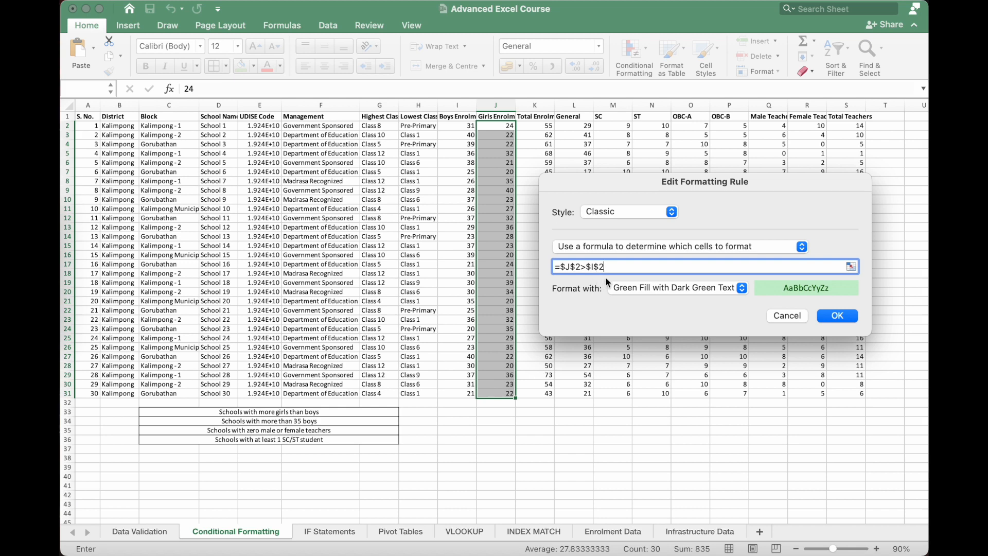
pyautogui.click(788, 316)
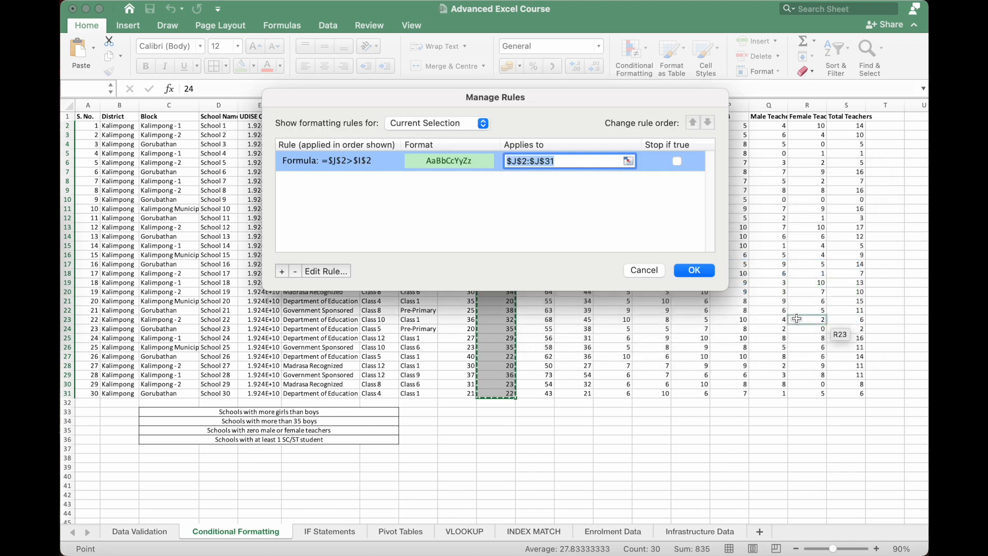
pyautogui.click(643, 270)
# Step: Enter the fully relative reference J31 as sample text in I33, below the Boys Enrolment column
pyautogui.scroll(-3, 458, 415)
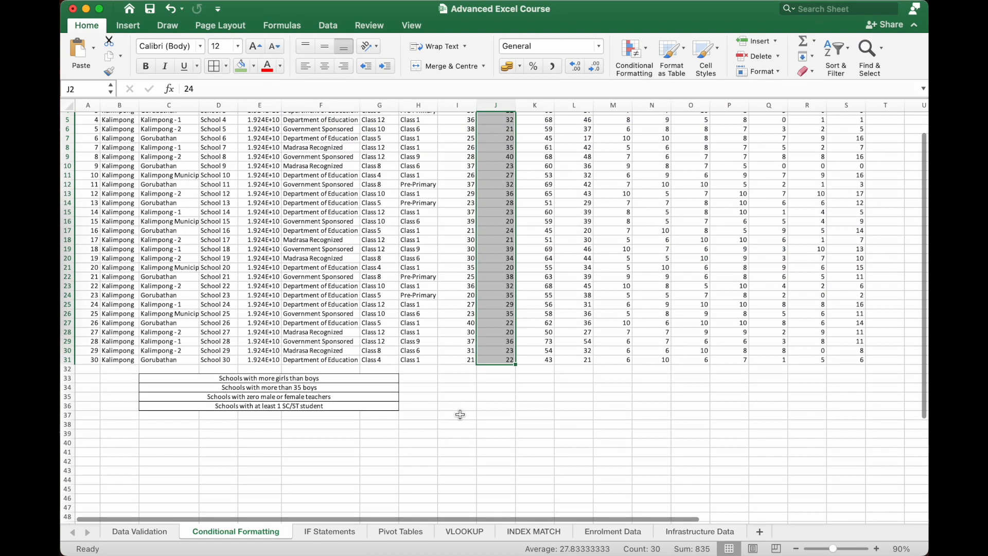
pyautogui.click(492, 387)
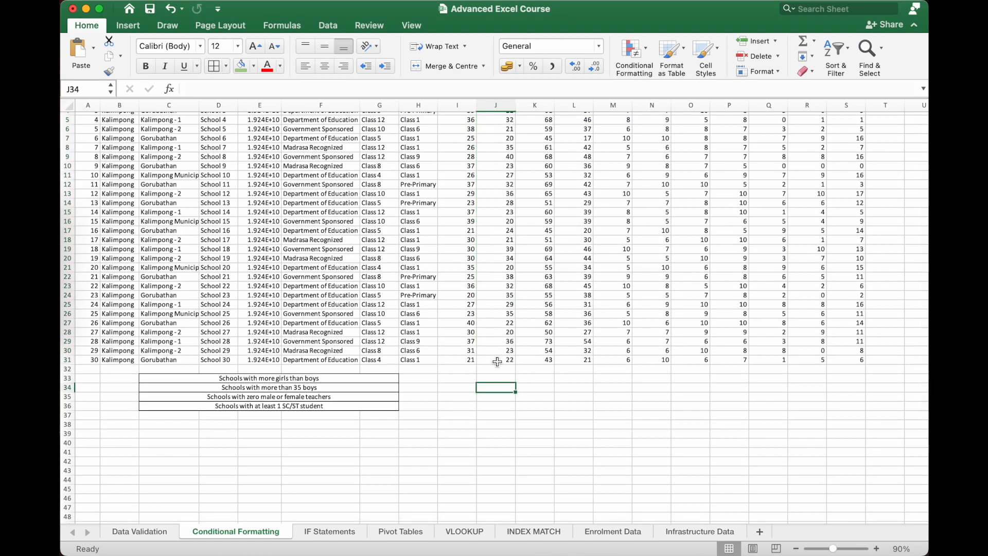
pyautogui.click(494, 360)
pyautogui.scroll(10, 494, 360)
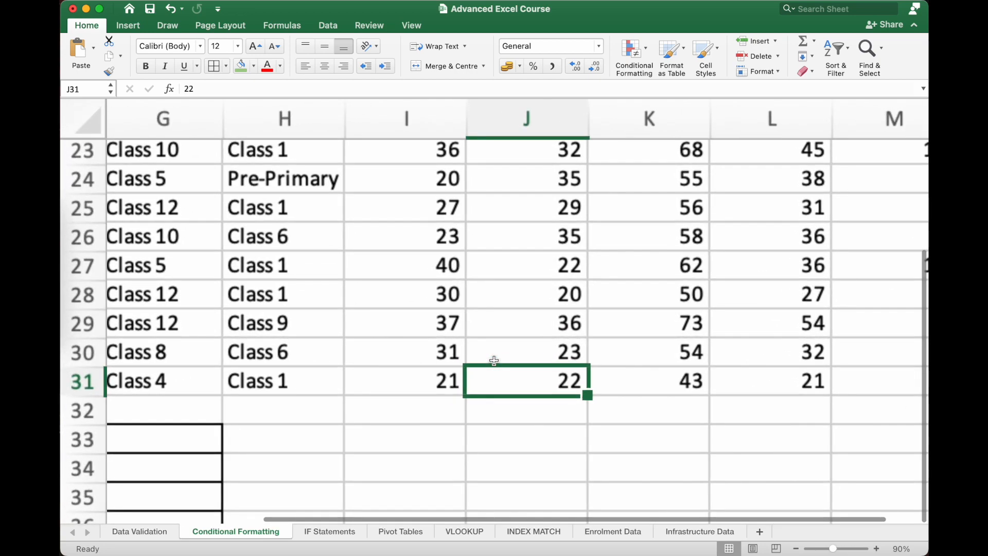
pyautogui.scroll(-3, 493, 359)
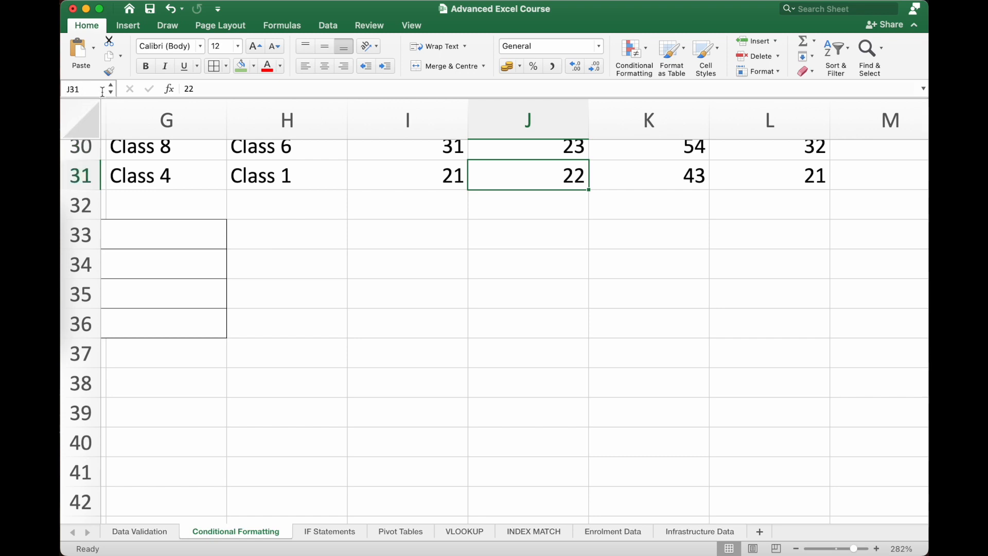
pyautogui.click(422, 237)
pyautogui.write('J31')
pyautogui.press('Tab')
# Step: Enter the column-locked reference $J31 as sample text in J33
pyautogui.click(425, 241)
pyautogui.click(522, 174)
pyautogui.click(513, 229)
pyautogui.write('$J31')
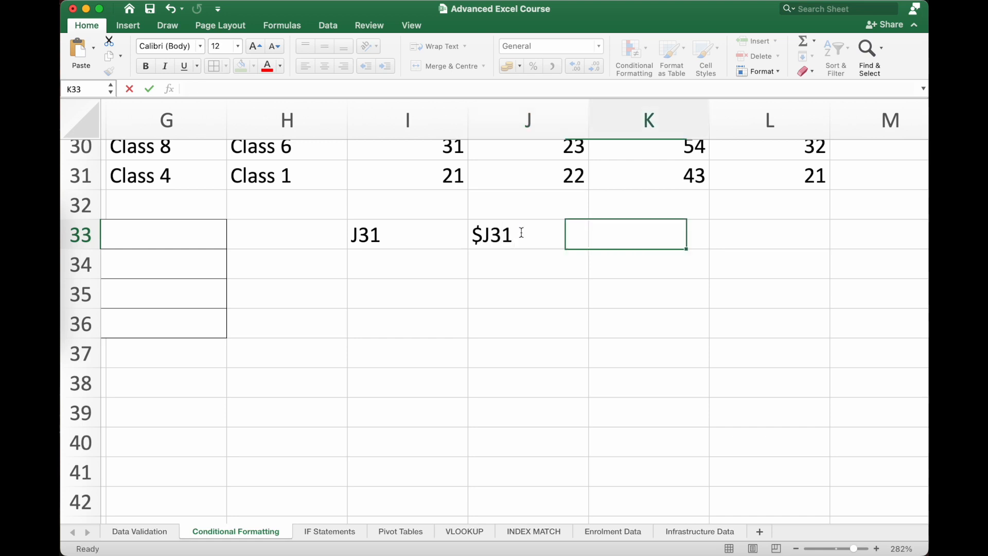
pyautogui.press('Tab')
pyautogui.click(513, 233)
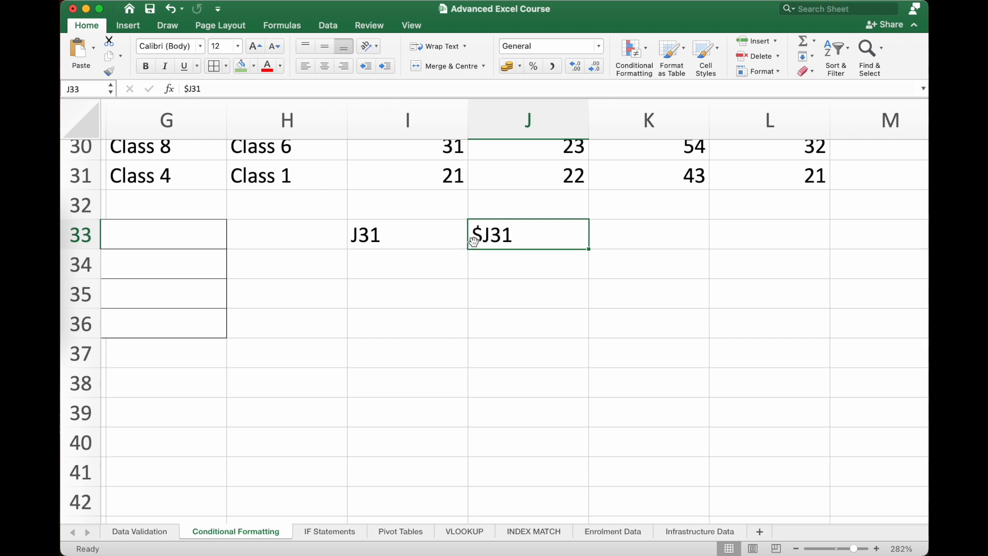
# Step: Enter the fully locked reference $J$31 in K33 and the row-locked reference J$31 in L33
pyautogui.click(635, 237)
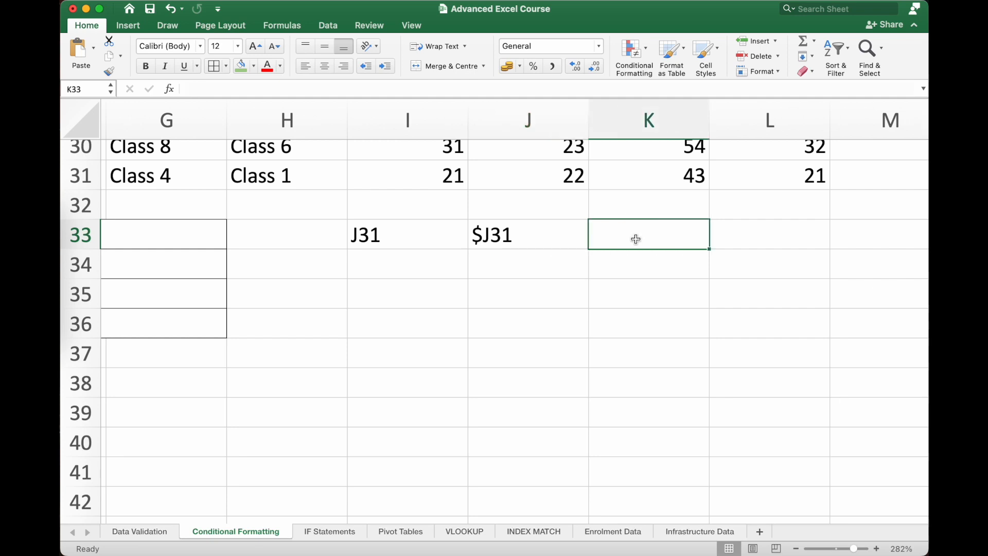
pyautogui.write('$J$31')
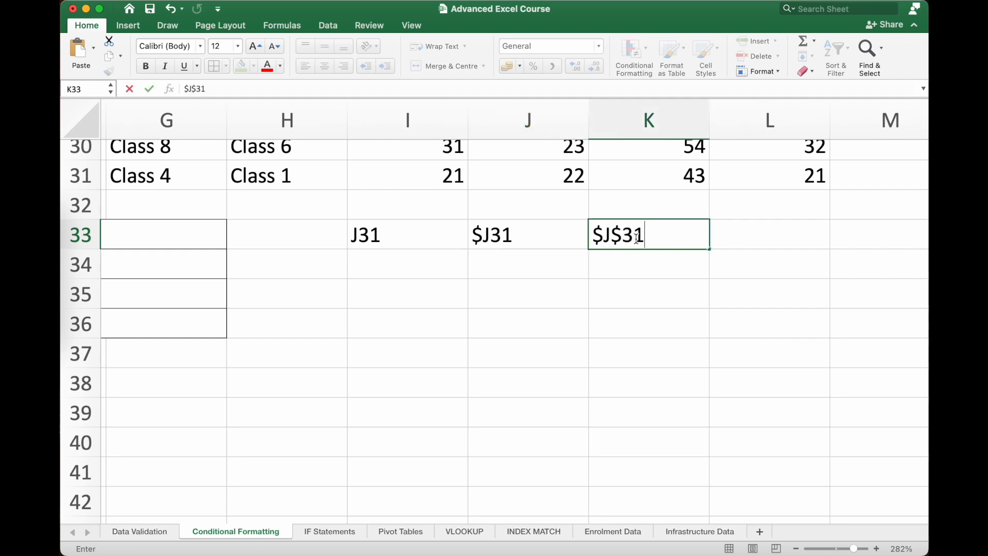
pyautogui.press('Return')
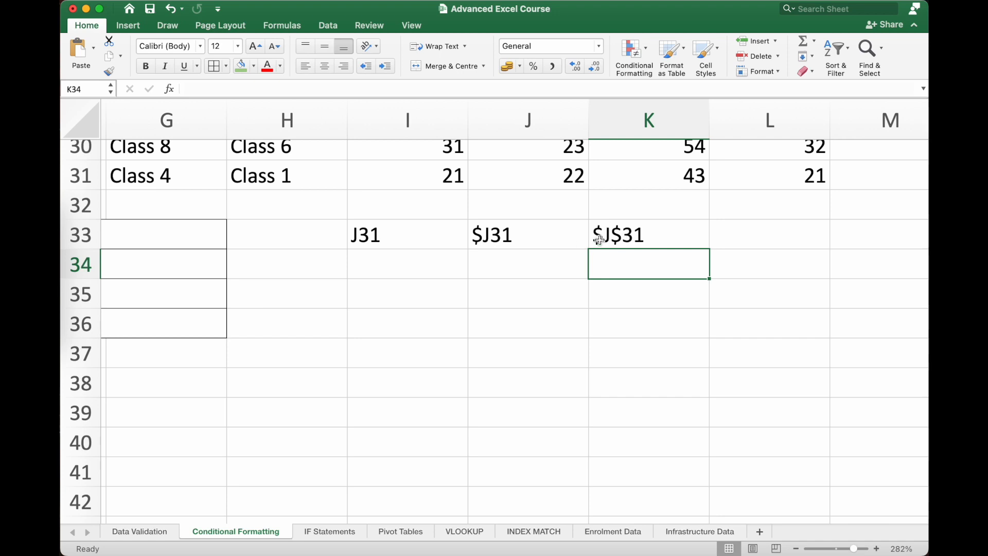
pyautogui.click(733, 241)
pyautogui.write('J$')
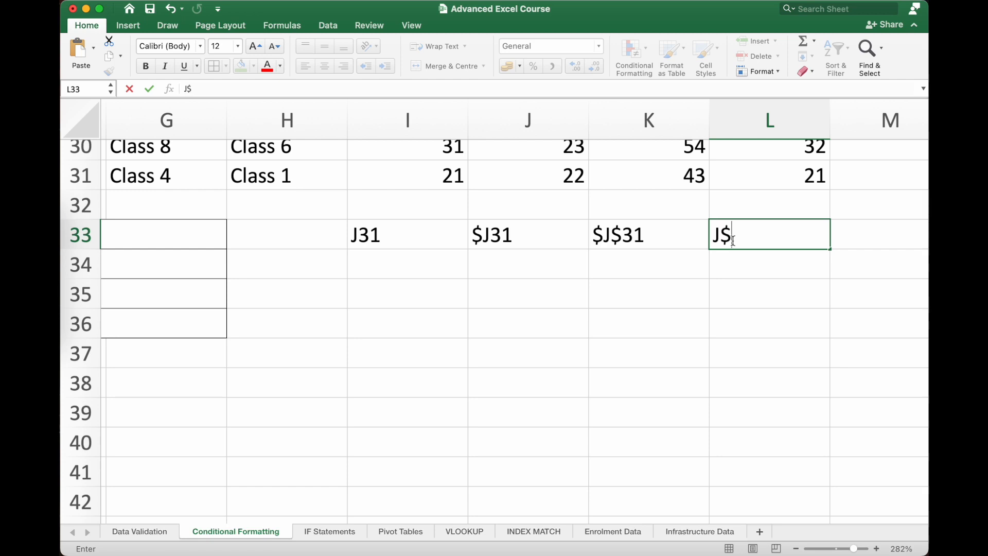
pyautogui.write('31')
pyautogui.press('Return')
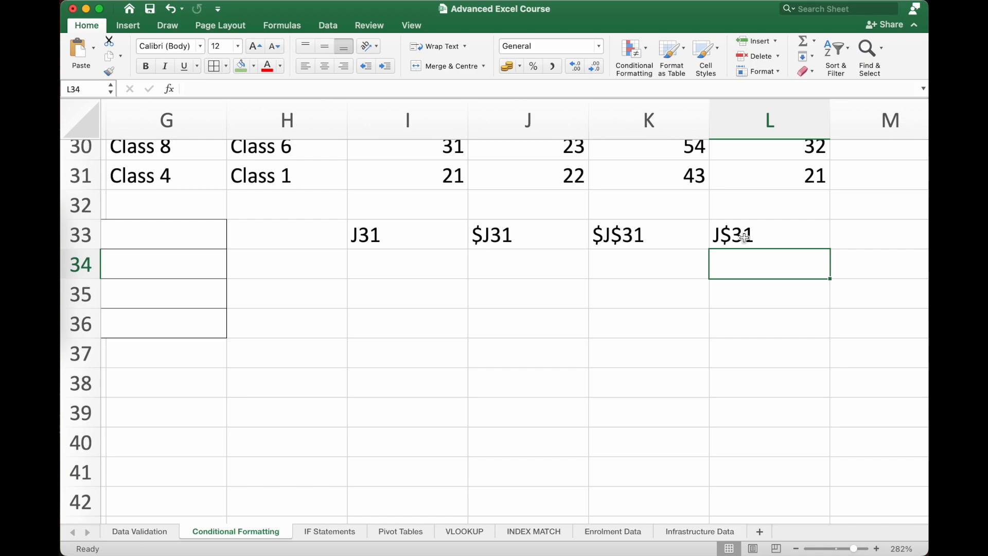
# Step: Edit the Girls Enrolment rule for J2:J31 to use the column-locked formula =$J2>$I2 and apply it
pyautogui.scroll(-5, 378, 271)
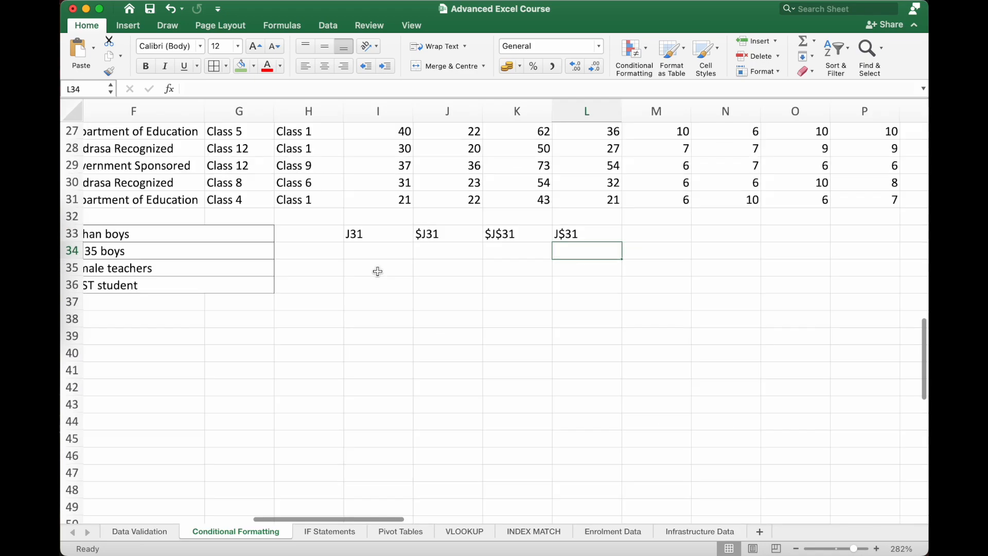
pyautogui.scroll(-3, 378, 271)
pyautogui.scroll(6, 377, 272)
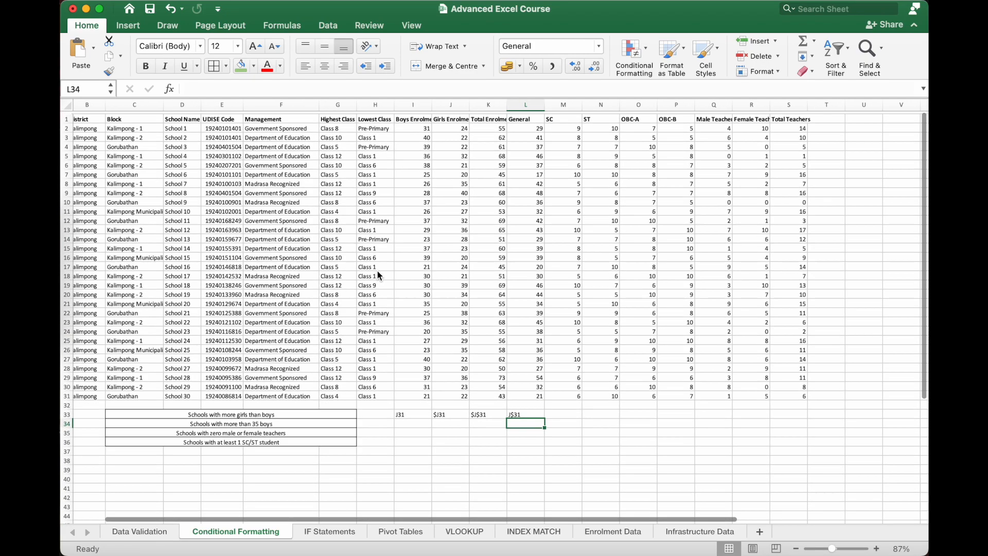
pyautogui.moveTo(452, 125); pyautogui.dragTo(450, 393)
pyautogui.click(637, 53)
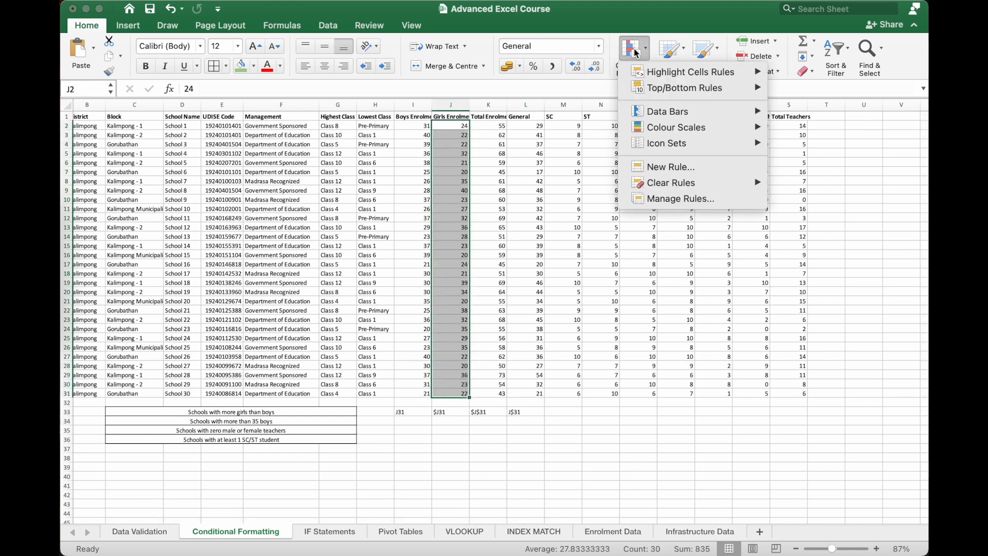
pyautogui.click(664, 198)
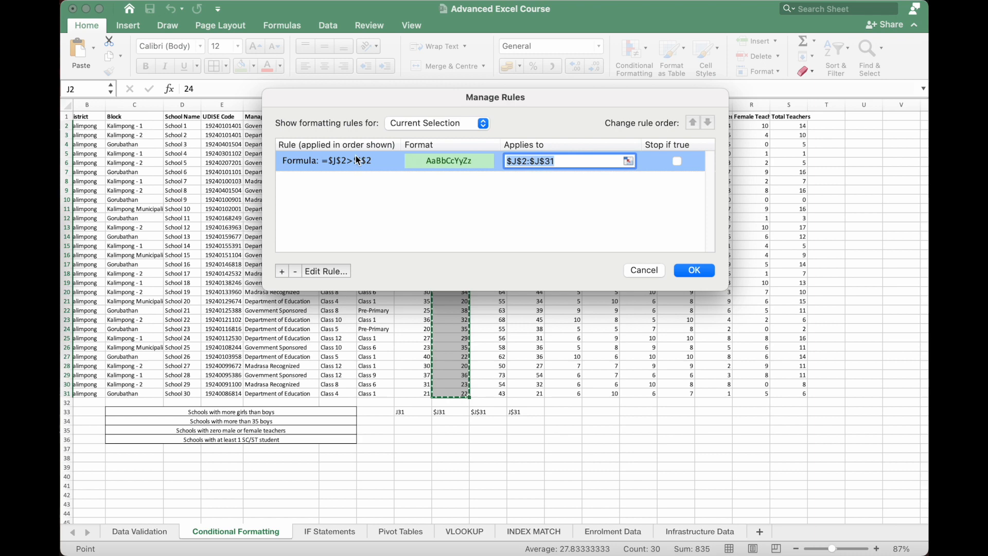
pyautogui.click(325, 271)
pyautogui.moveTo(376, 114); pyautogui.dragTo(586, 160)
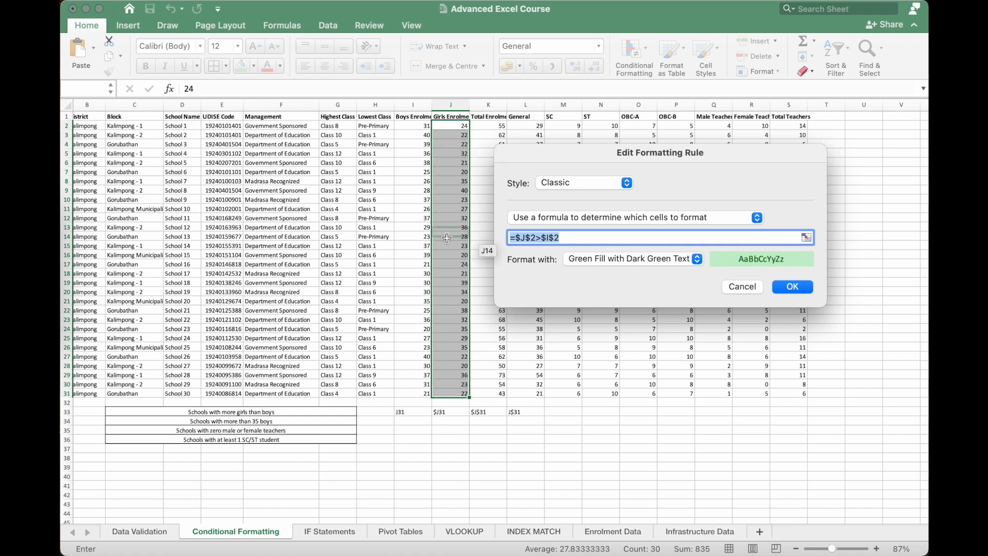
pyautogui.click(531, 238)
pyautogui.press('BackSpace')
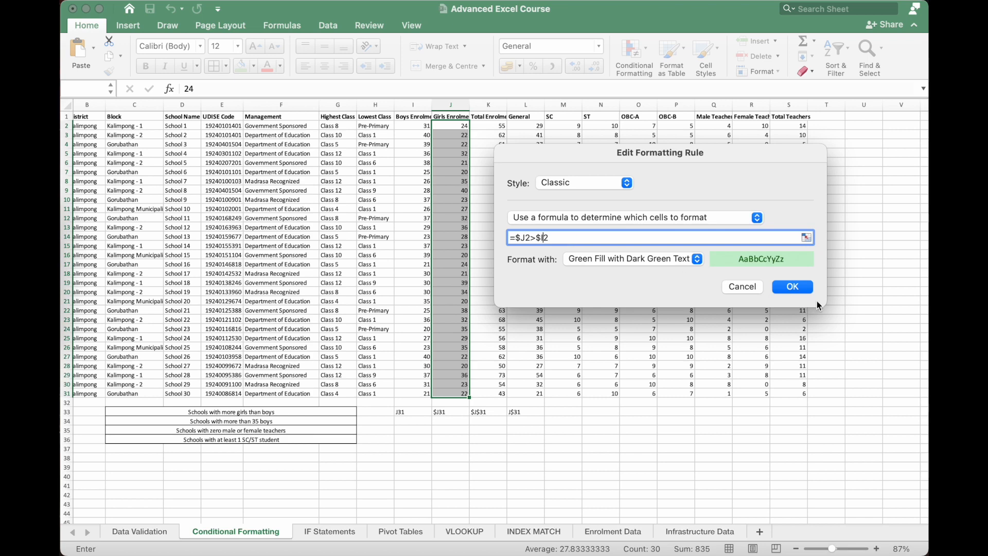
pyautogui.click(800, 288)
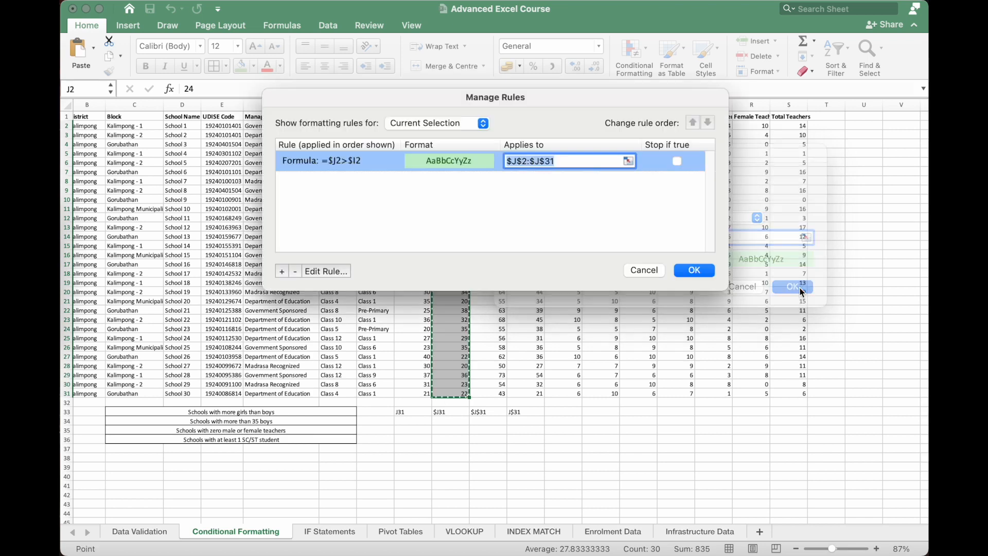
pyautogui.click(693, 271)
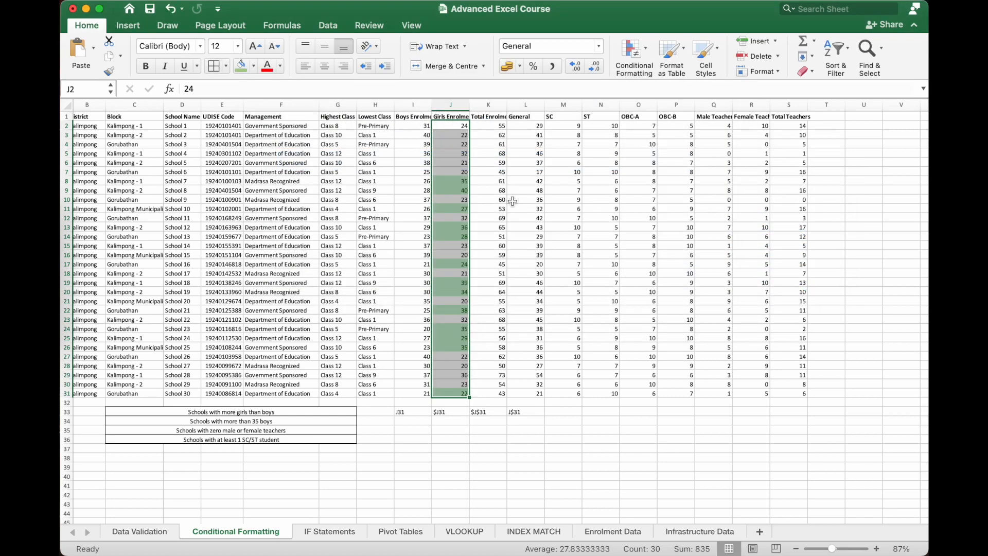
# Step: Compare the highlighted girls enrolment values with the boys enrolment, and check the girls-more-than-boys criterion below the table
pyautogui.click(452, 181)
pyautogui.scroll(5, 429, 216)
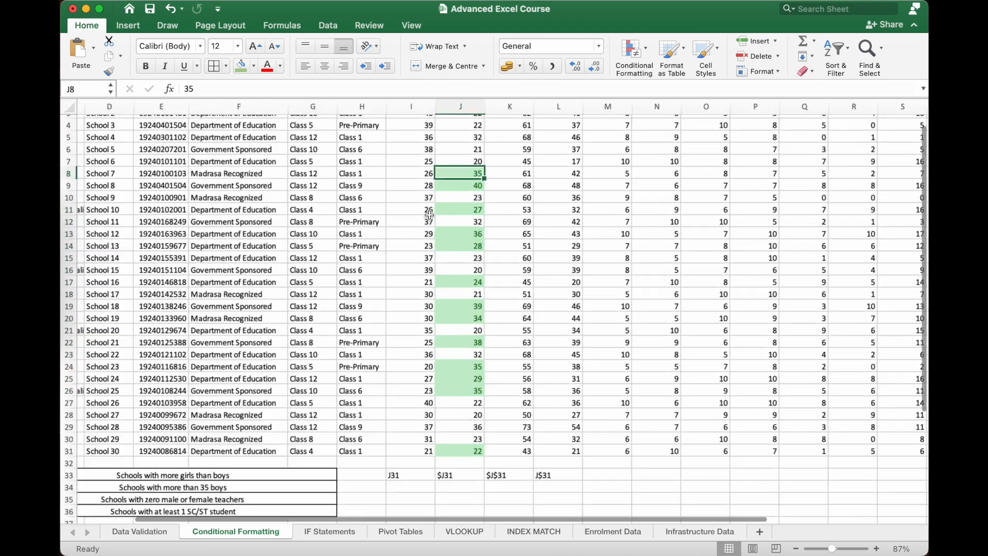
pyautogui.scroll(1, 431, 218)
pyautogui.hscroll(-1, 430, 218)
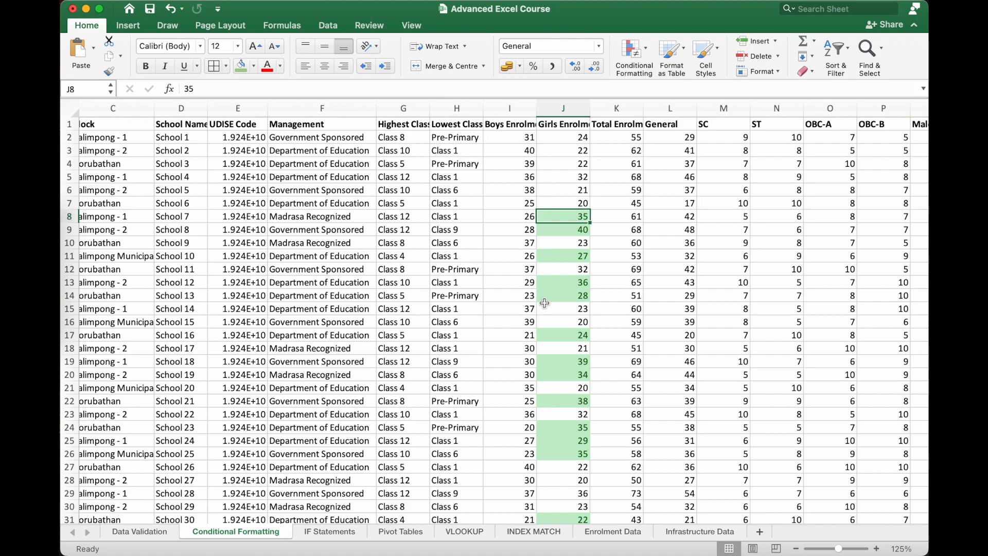
pyautogui.scroll(-2, 508, 312)
pyautogui.hscroll(-1, 509, 312)
pyautogui.scroll(2, 509, 312)
pyautogui.hscroll(-1, 509, 312)
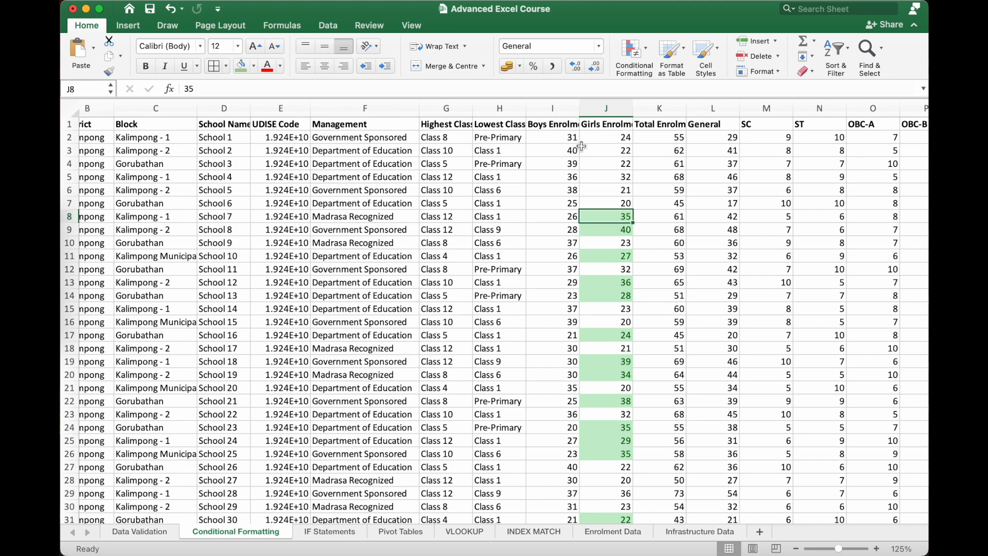
pyautogui.scroll(-5, 526, 250)
pyautogui.hscroll(-1, 526, 250)
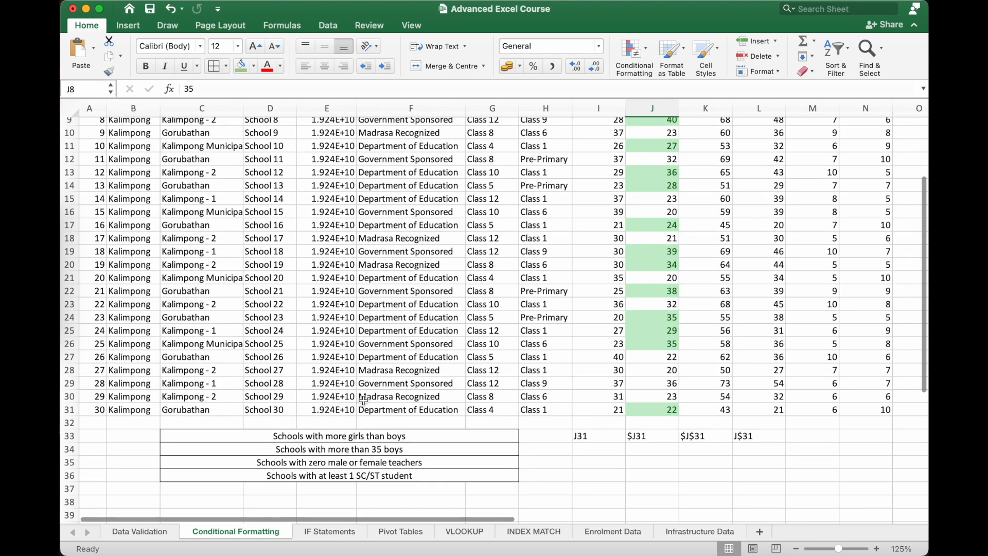
pyautogui.click(279, 445)
pyautogui.click(329, 437)
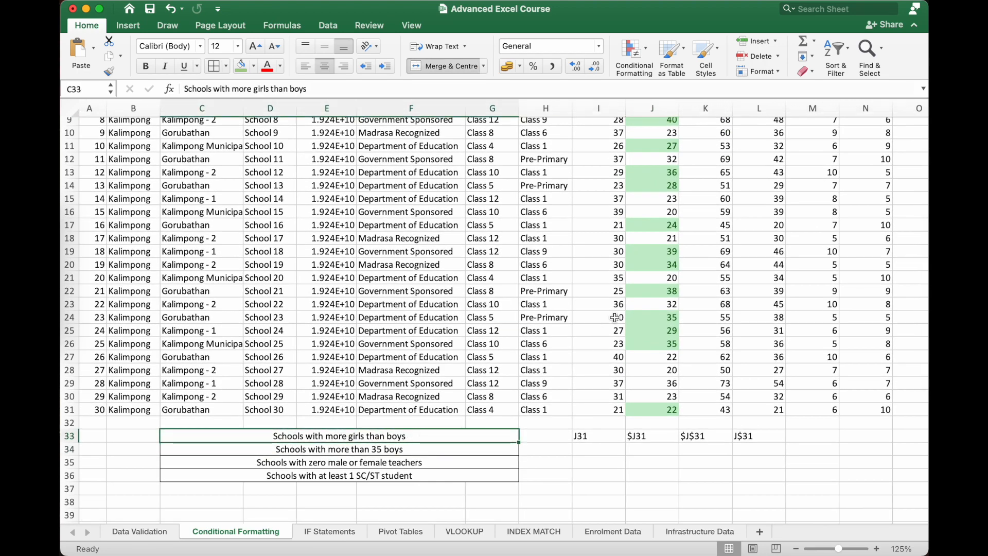
# Step: Start a new Classic formatting rule for Boys Enrolment I2:I31 that uses a formula to determine which cells to format
pyautogui.scroll(5, 615, 317)
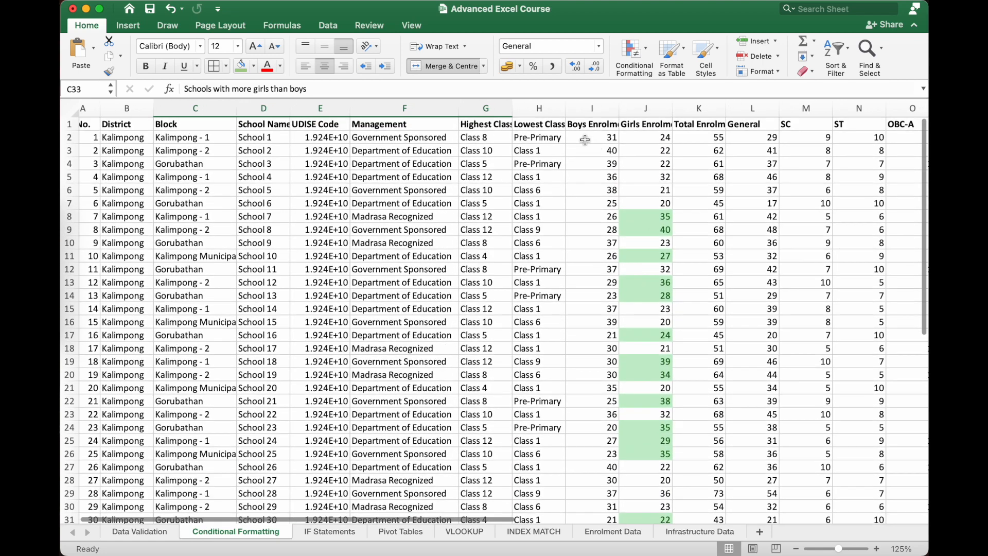
pyautogui.moveTo(585, 140); pyautogui.dragTo(582, 523)
pyautogui.scroll(-2, 574, 446)
pyautogui.scroll(2, 575, 445)
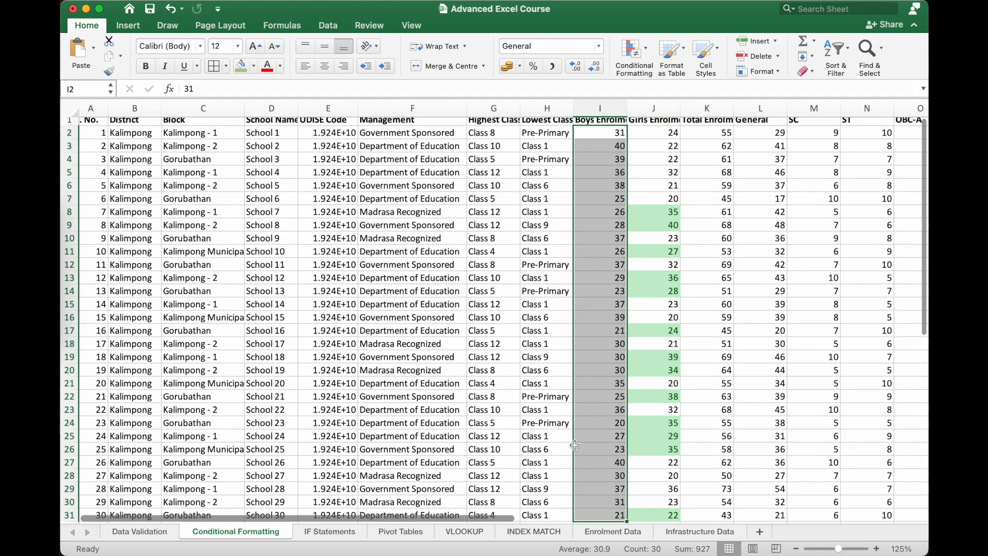
pyautogui.scroll(1, 621, 161)
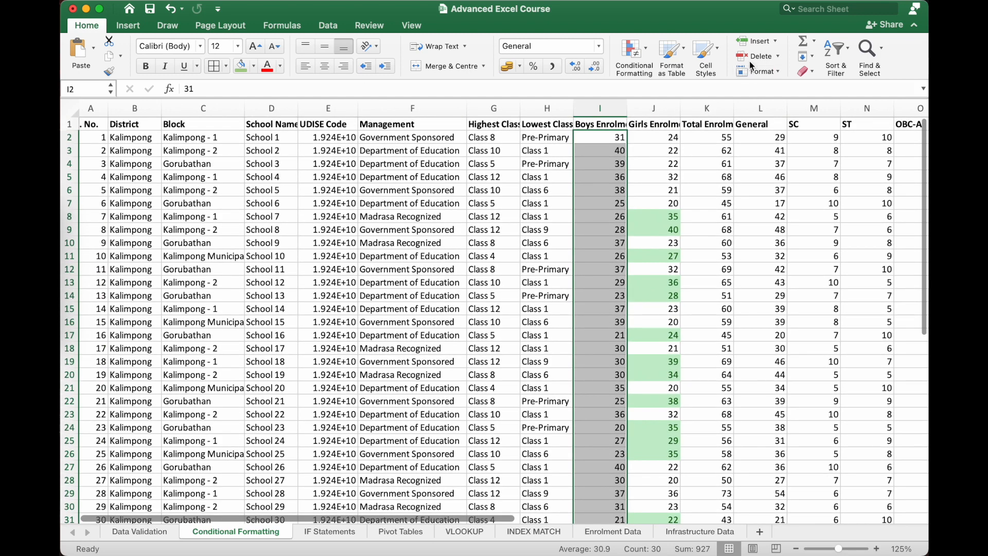
pyautogui.click(638, 57)
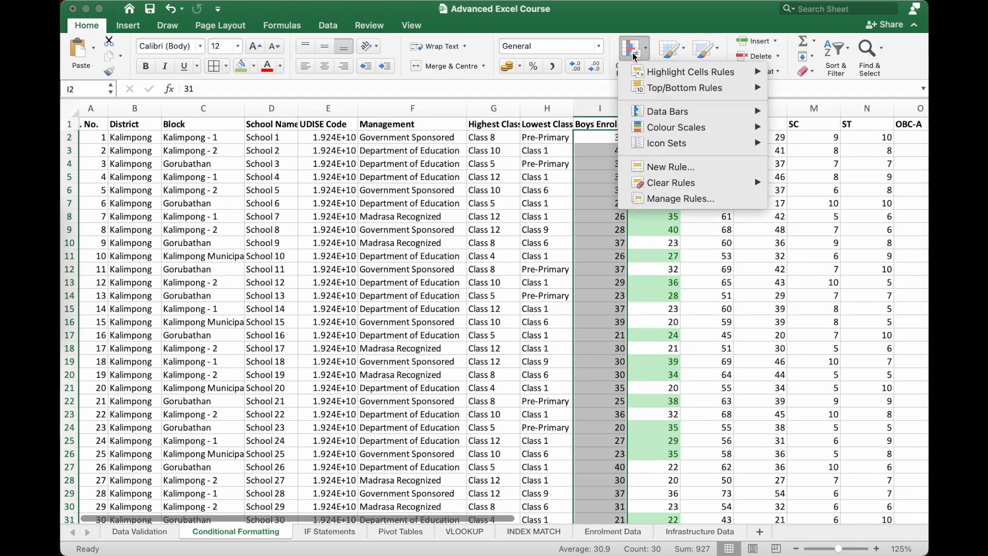
pyautogui.click(656, 166)
pyautogui.click(447, 135)
pyautogui.click(432, 194)
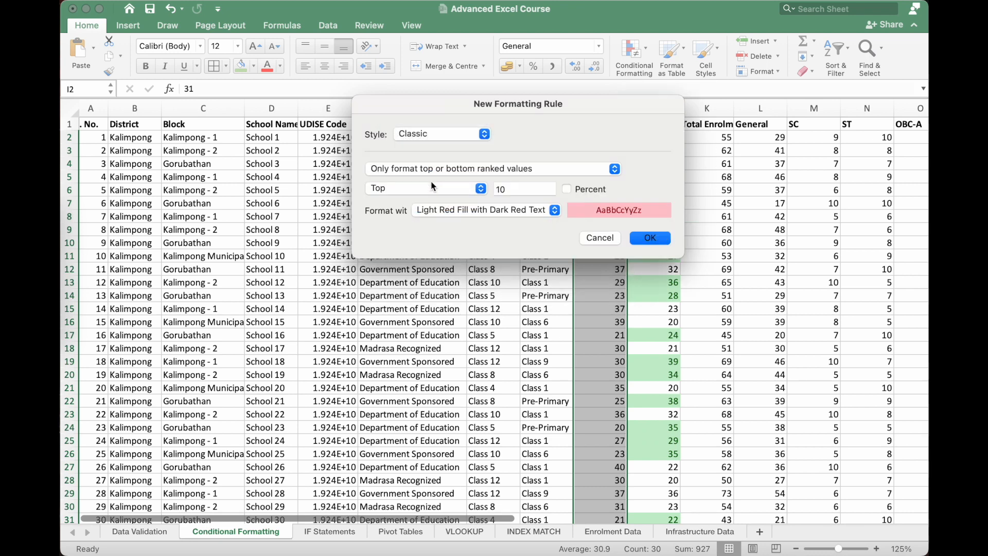
pyautogui.click(423, 170)
pyautogui.click(416, 212)
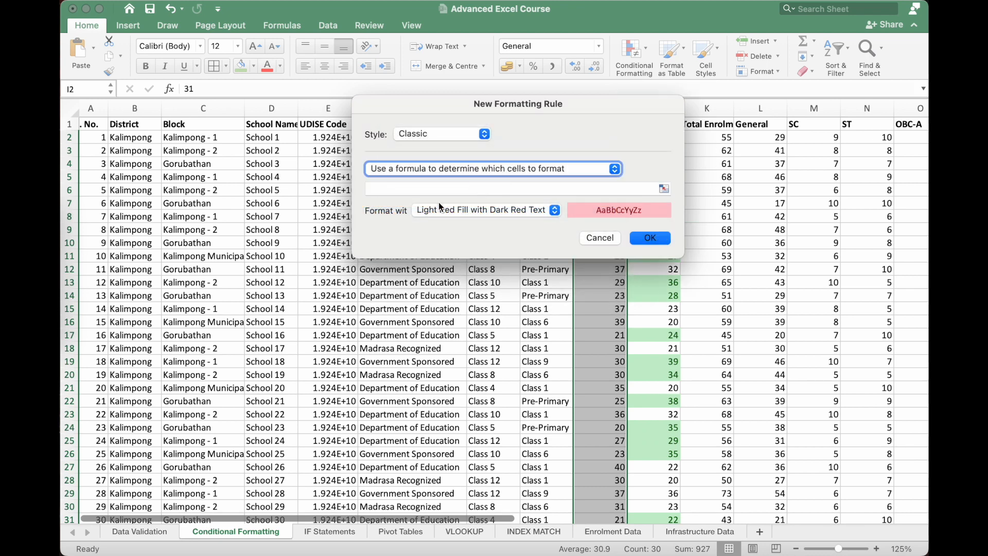
# Step: Set the new rule's formula to =$I2<$J2 and apply it with Light Red Fill with Dark Red Text
pyautogui.moveTo(501, 107); pyautogui.dragTo(295, 161)
pyautogui.click(304, 242)
pyautogui.click(612, 135)
pyautogui.write('<')
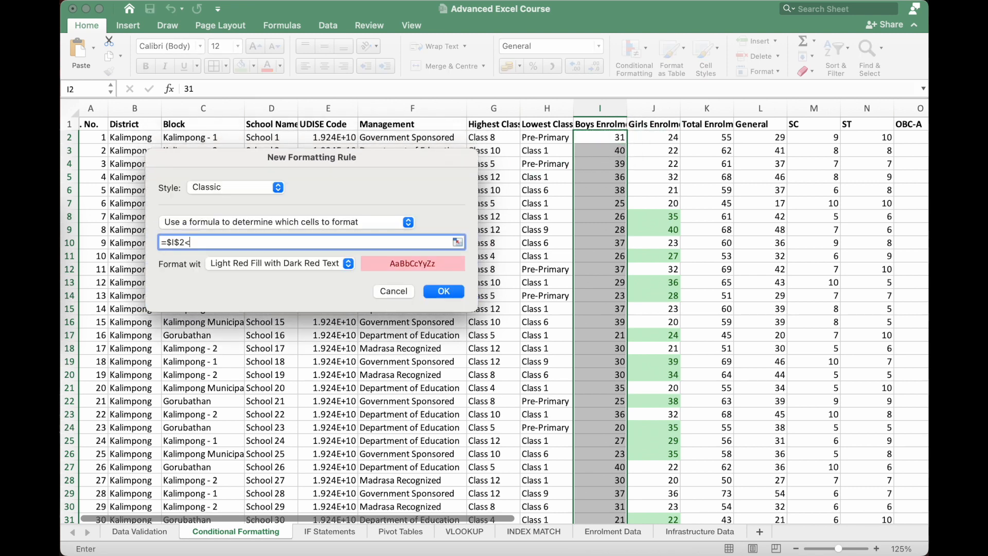
pyautogui.click(657, 135)
pyautogui.click(205, 242)
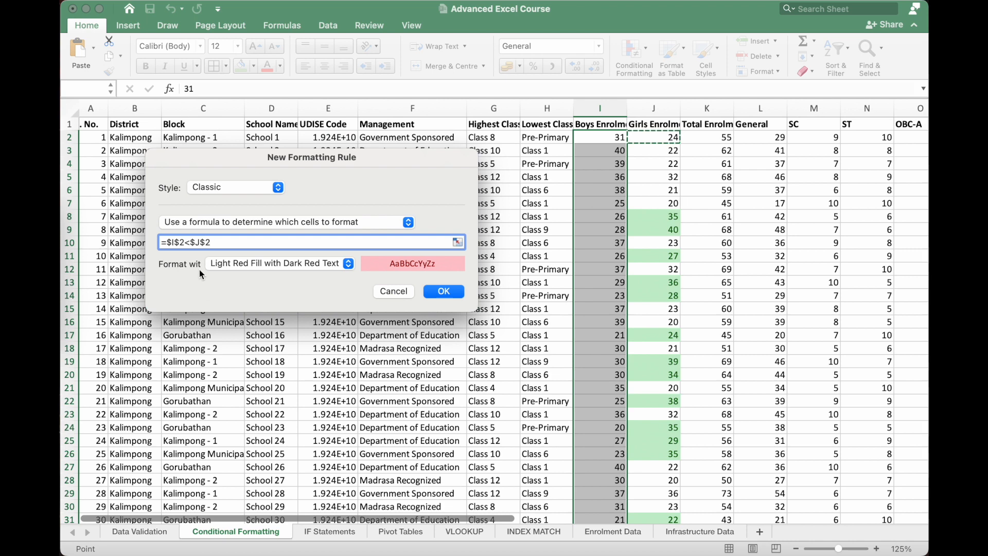
pyautogui.press('BackSpace')
pyautogui.click(180, 242)
pyautogui.press('BackSpace')
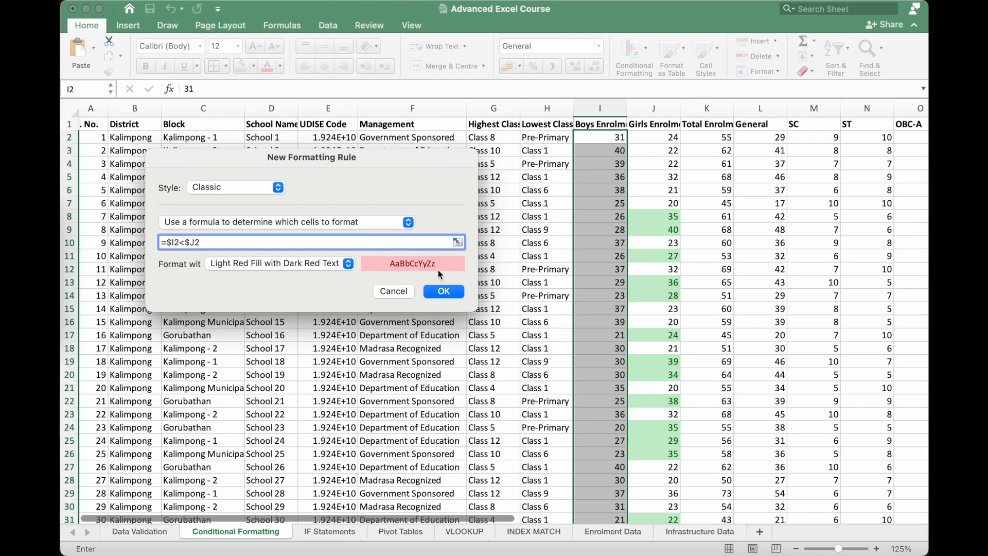
pyautogui.click(443, 294)
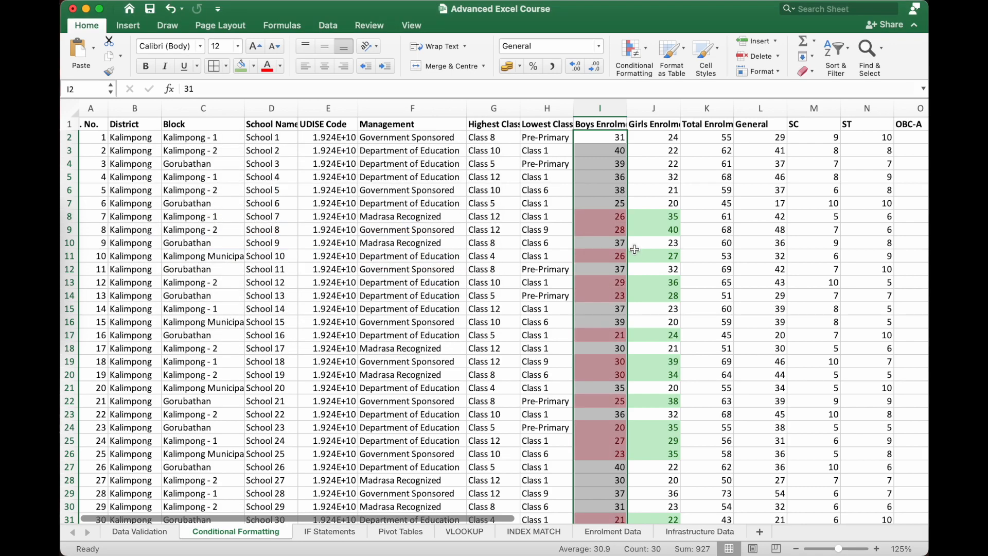
# Step: Check the red and green highlights across both enrolment columns, and read the remaining criteria below the table
pyautogui.scroll(-2, 607, 286)
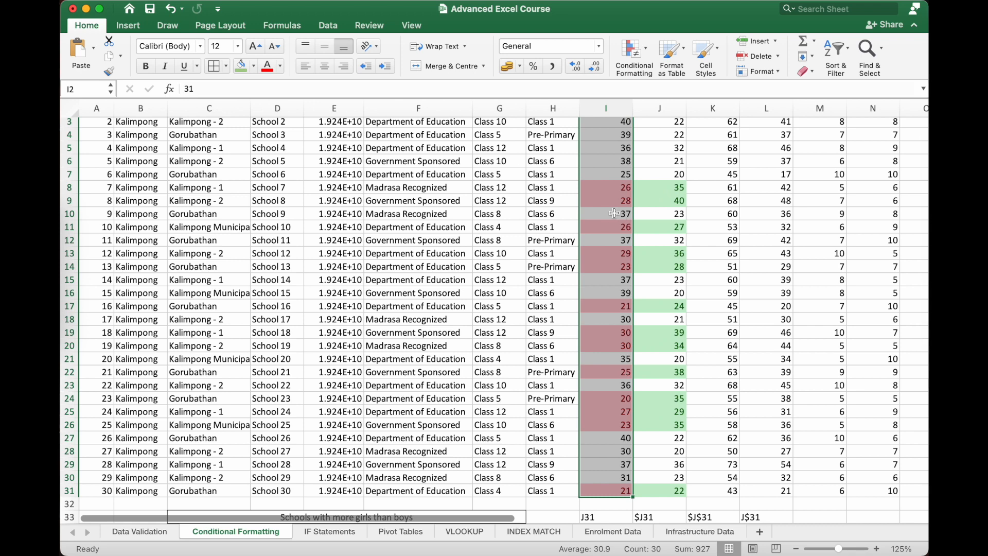
pyautogui.scroll(2, 613, 213)
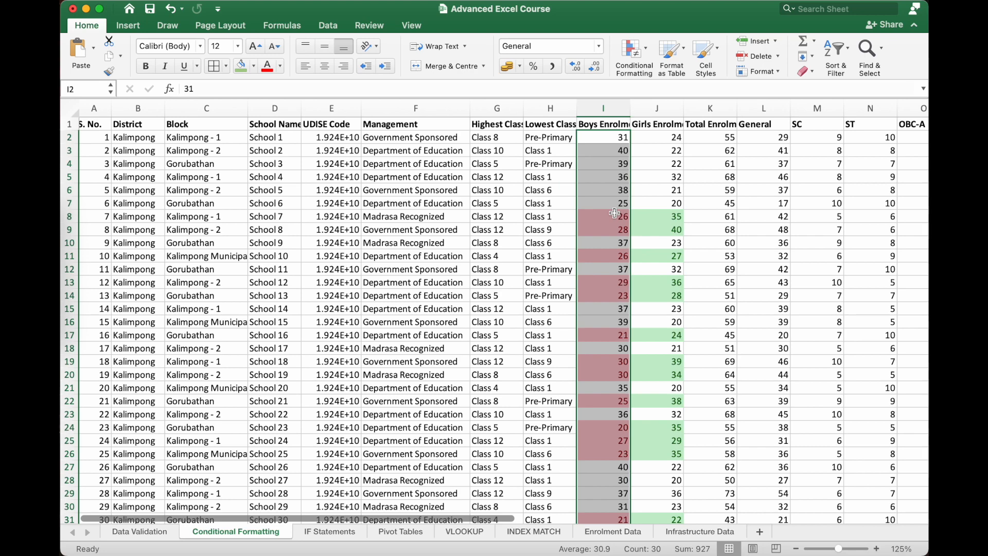
pyautogui.scroll(-1, 614, 213)
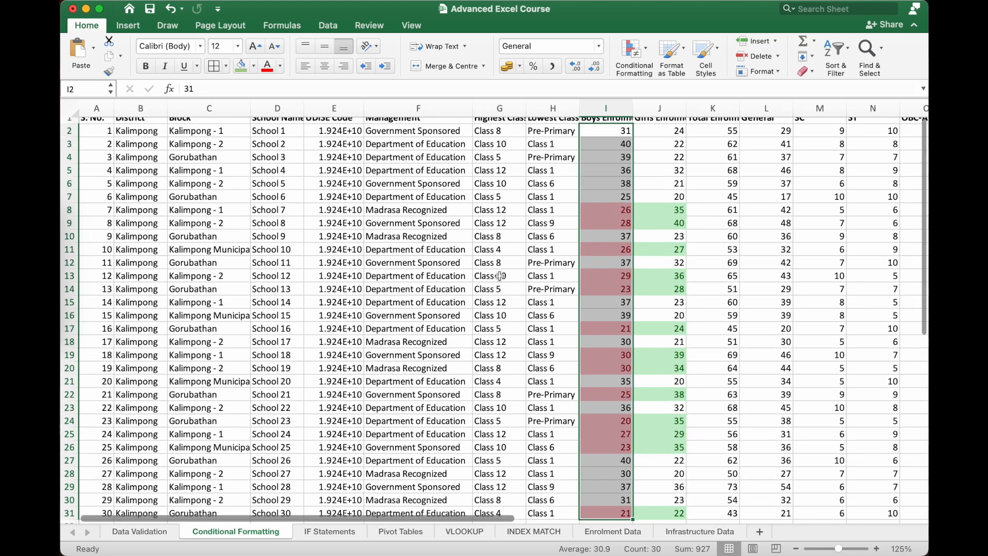
pyautogui.scroll(-6, 418, 318)
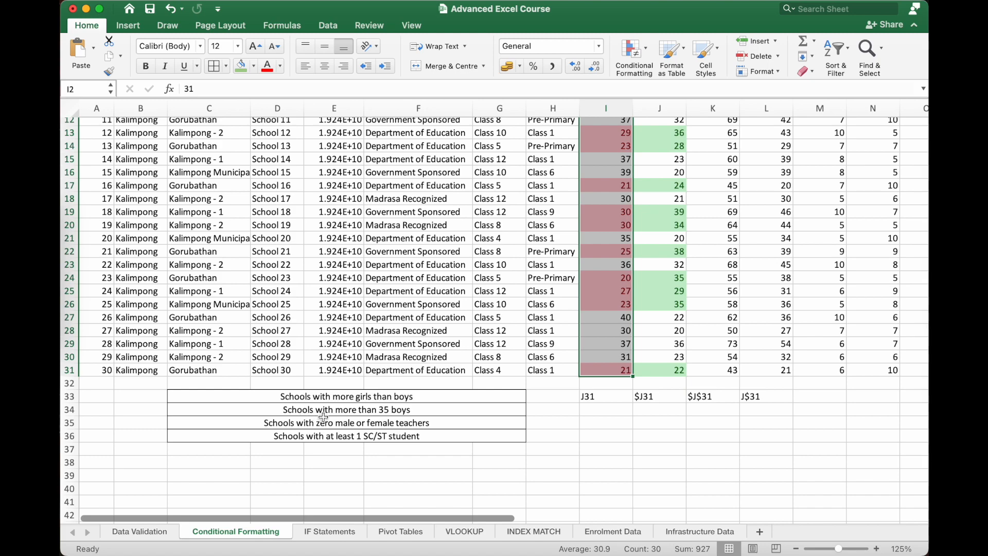
pyautogui.scroll(3, 421, 408)
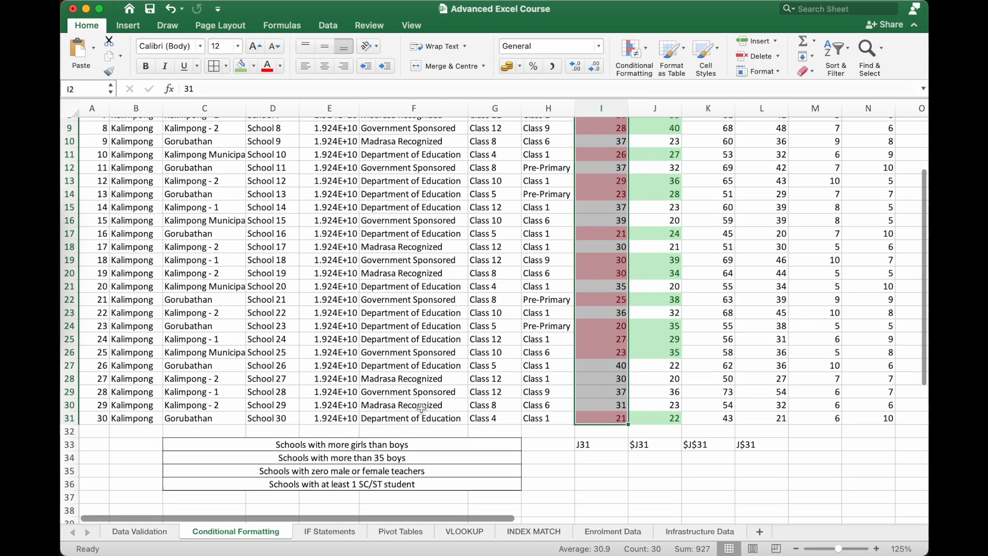
pyautogui.scroll(5, 421, 408)
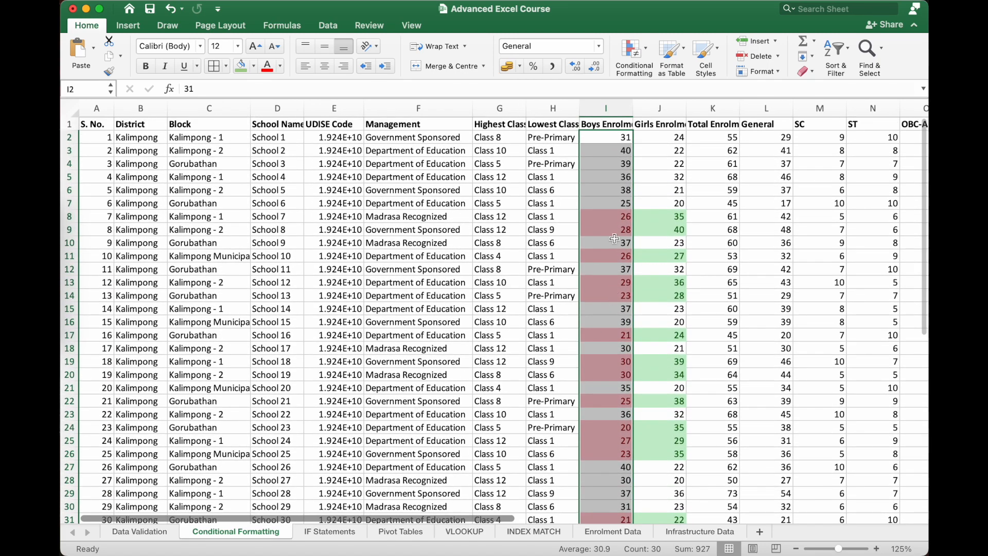
# Step: Edit the existing Boys Enrolment formatting rule for I2:I31 and replace its formula with =$I2>35
pyautogui.click(638, 54)
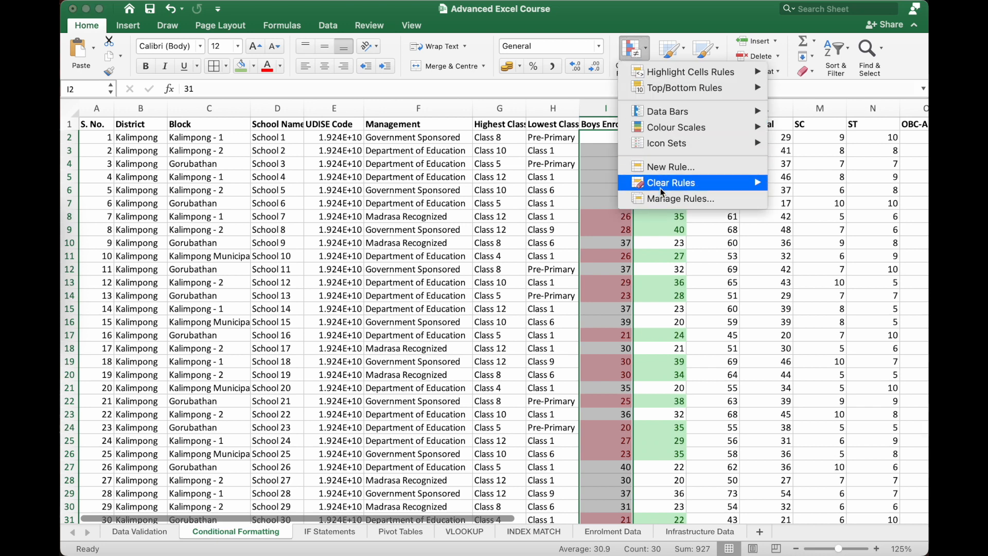
pyautogui.click(651, 198)
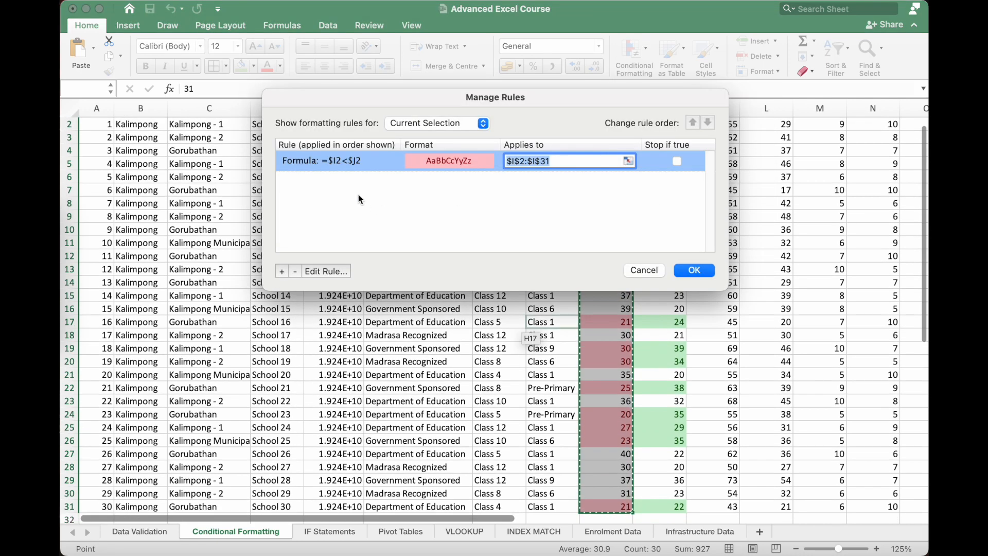
pyautogui.click(326, 270)
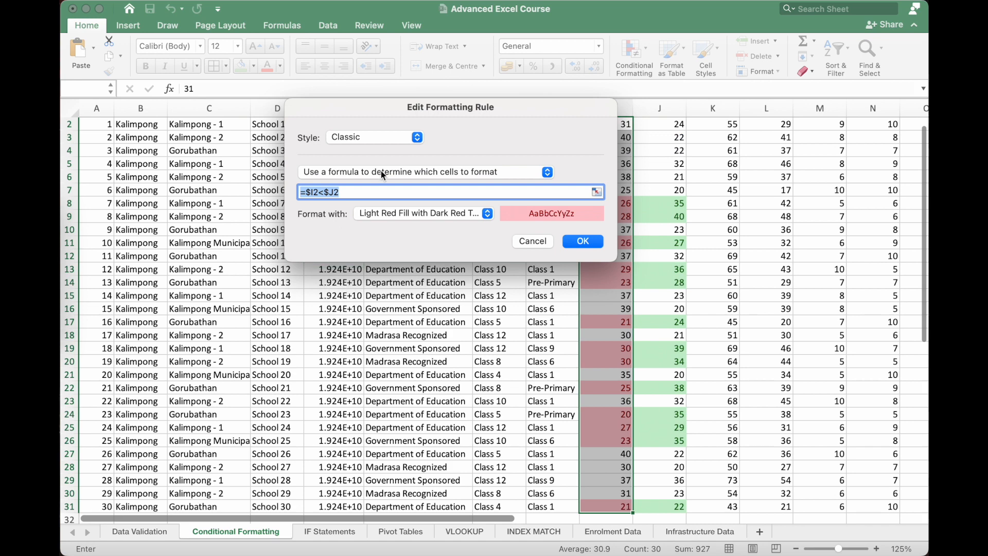
pyautogui.moveTo(414, 107); pyautogui.dragTo(314, 154)
pyautogui.scroll(1, 619, 142)
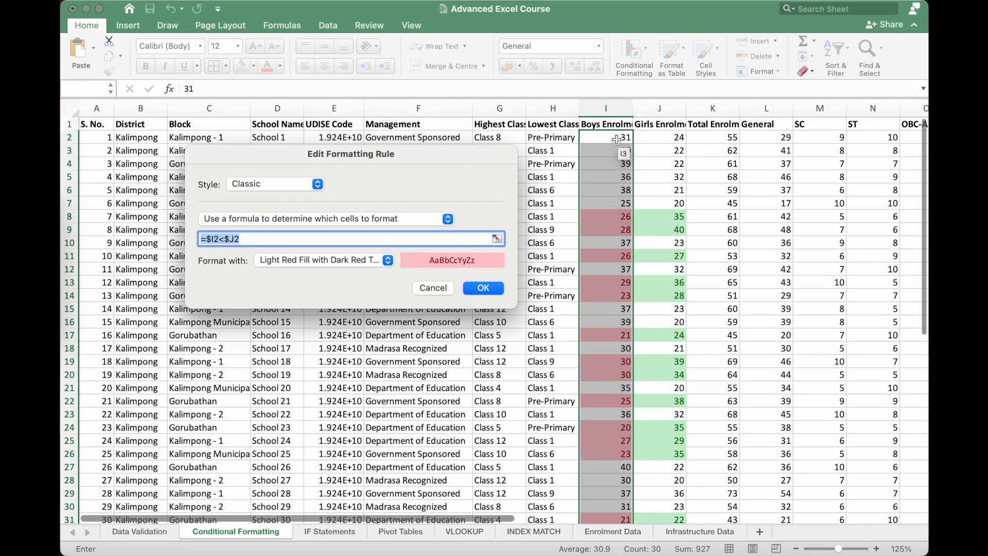
pyautogui.click(619, 138)
pyautogui.write('>35')
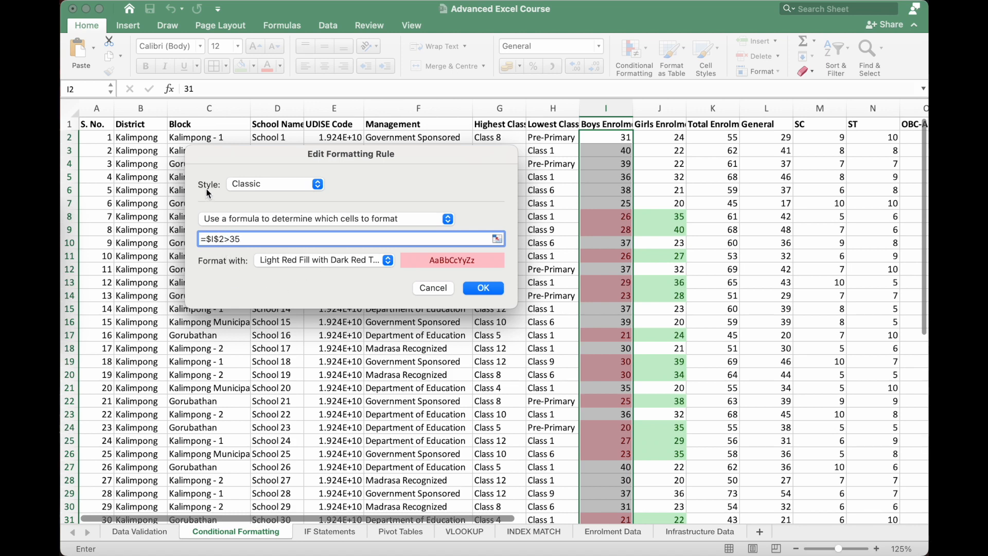
pyautogui.press('BackSpace')
# Step: Set the edited rule's format to Yellow Fill with Dark Yellow Text and apply the rule changes
pyautogui.click(387, 261)
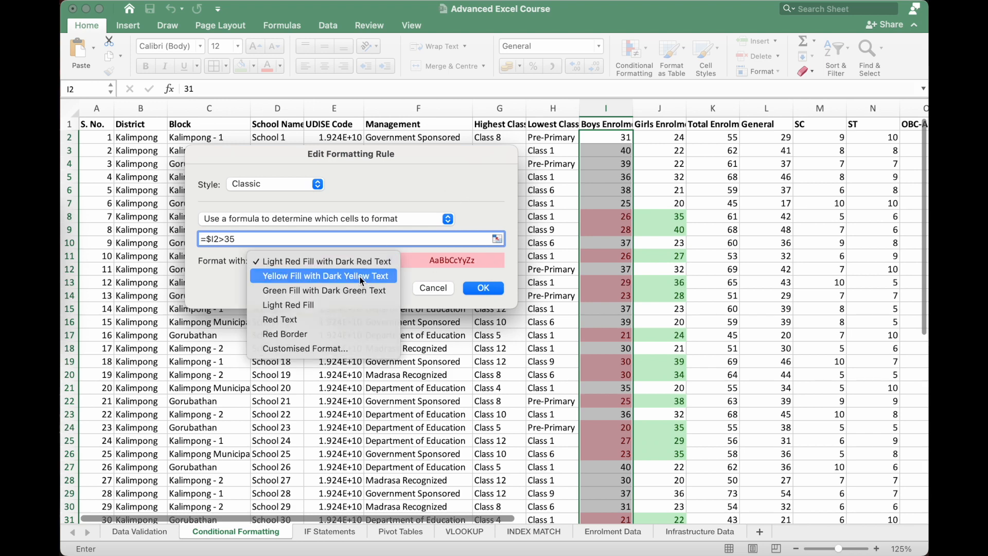
pyautogui.click(362, 276)
pyautogui.click(483, 287)
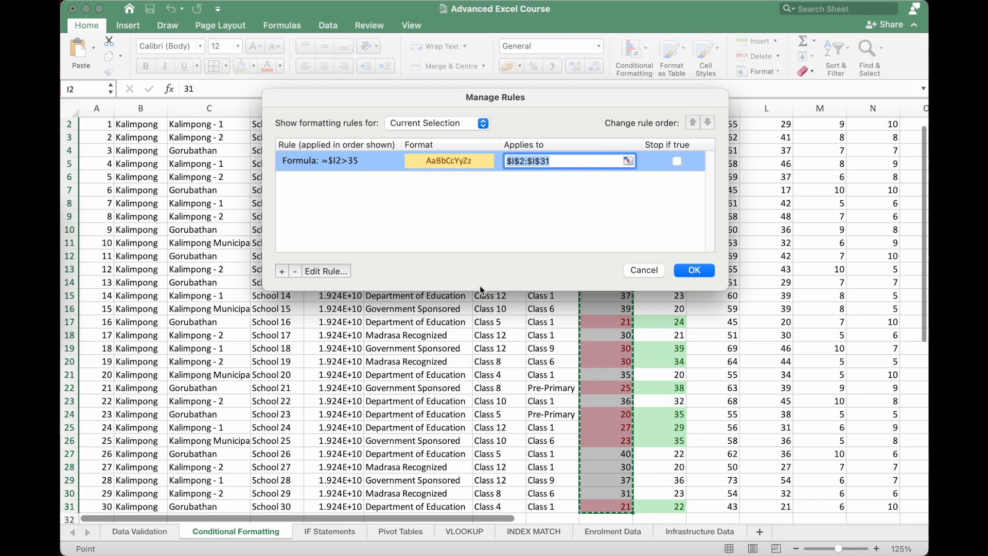
pyautogui.click(694, 270)
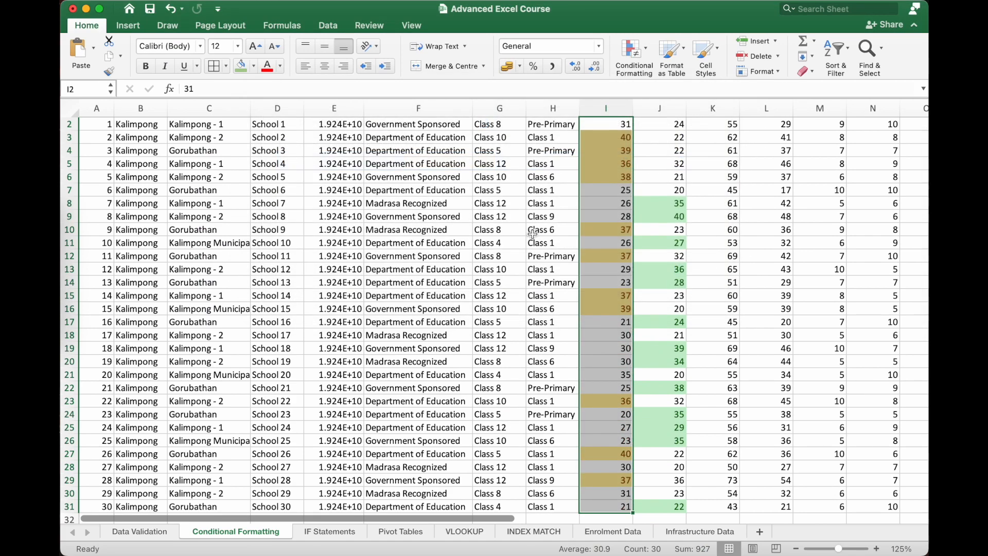
# Step: Check the yellow highlights in the Boys Enrolment column and the zero male or female teachers criterion below the table
pyautogui.scroll(1, 533, 232)
pyautogui.click(795, 548)
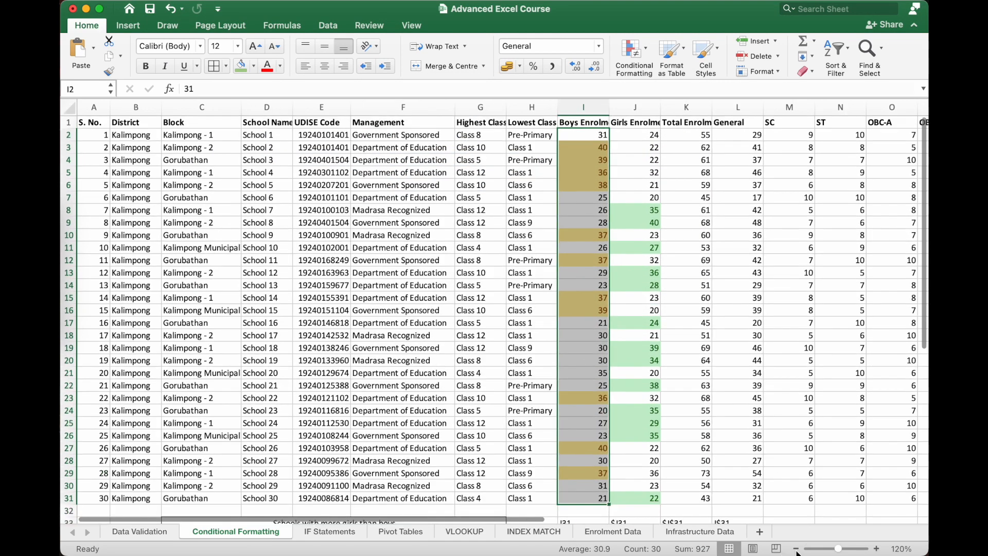
pyautogui.click(796, 548)
pyautogui.click(548, 143)
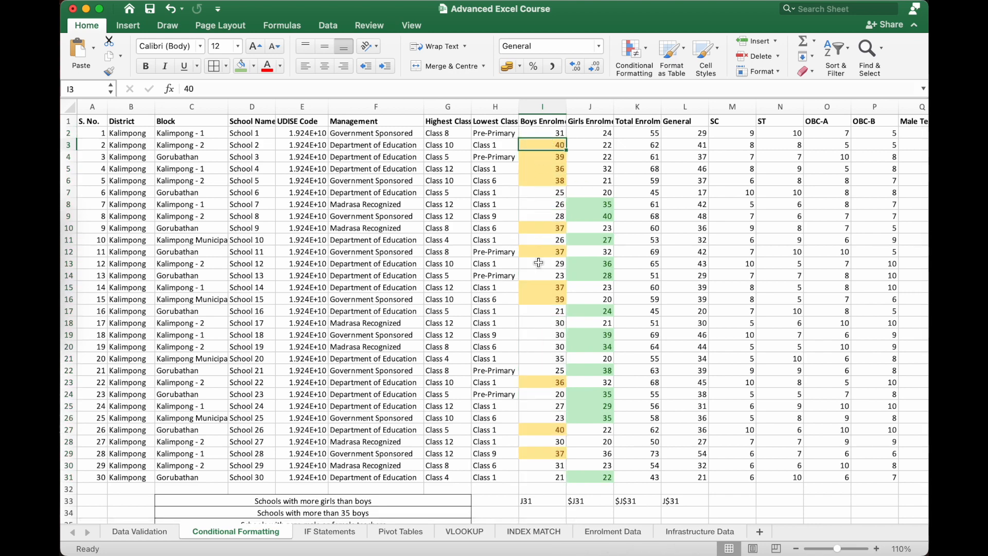
pyautogui.scroll(-4, 533, 445)
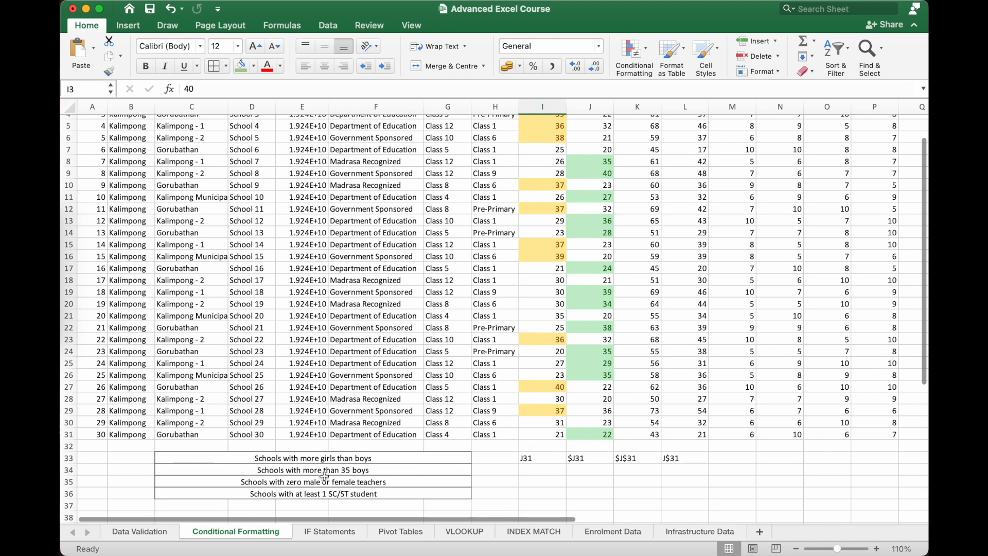
pyautogui.click(278, 483)
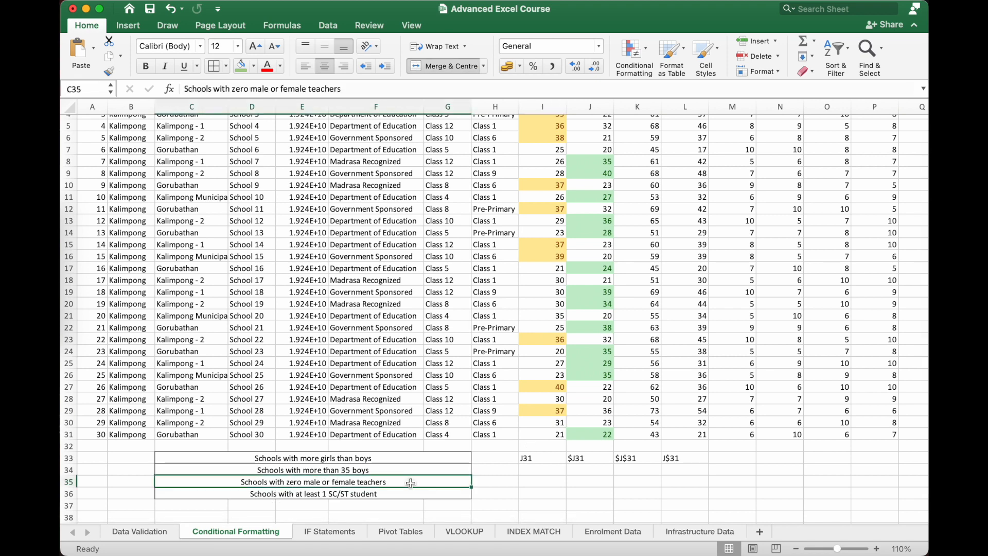
# Step: Highlight cells equal to 0 in the male, female and total teachers data Q2:S31 with Light Red Fill with Dark Red Text
pyautogui.scroll(3, 750, 213)
pyautogui.hscroll(4, 750, 213)
pyautogui.hscroll(3, 750, 213)
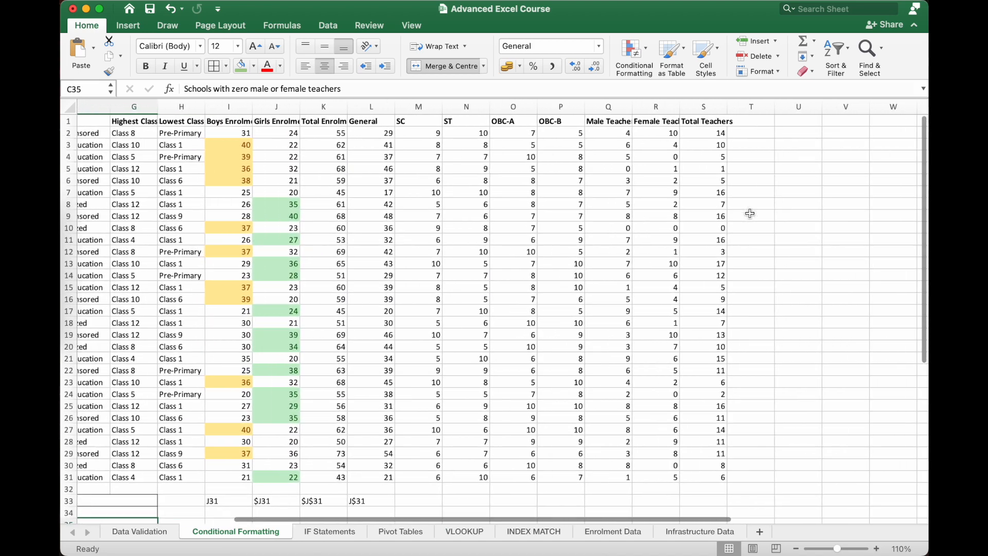
pyautogui.click(603, 134)
pyautogui.keyDown('shift'); pyautogui.click(701, 478); pyautogui.keyUp('shift')
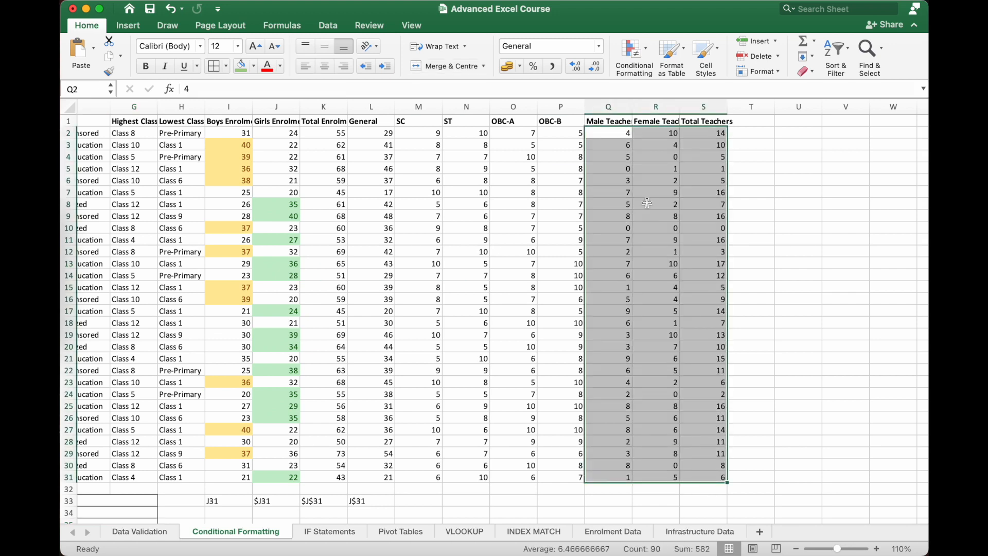
pyautogui.click(636, 51)
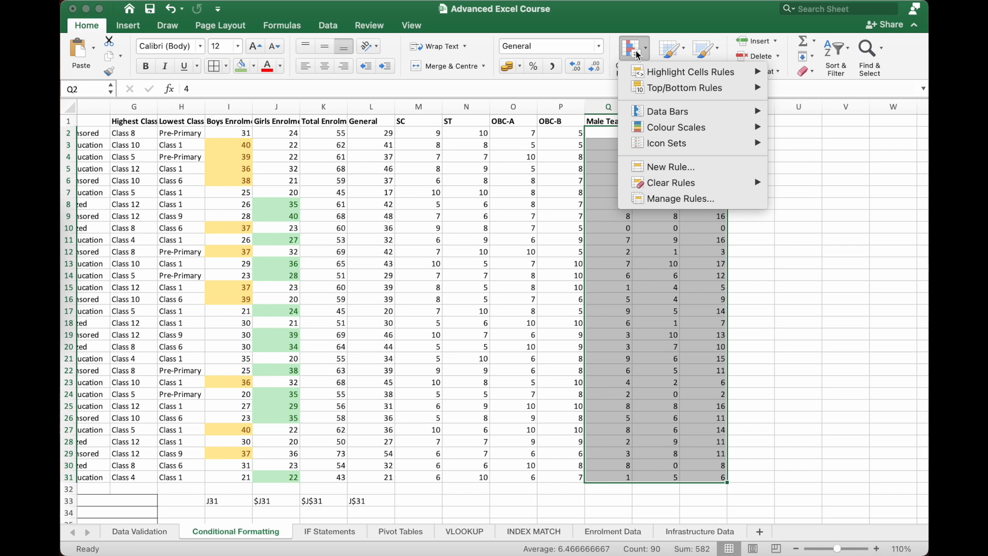
pyautogui.moveTo(750, 72)
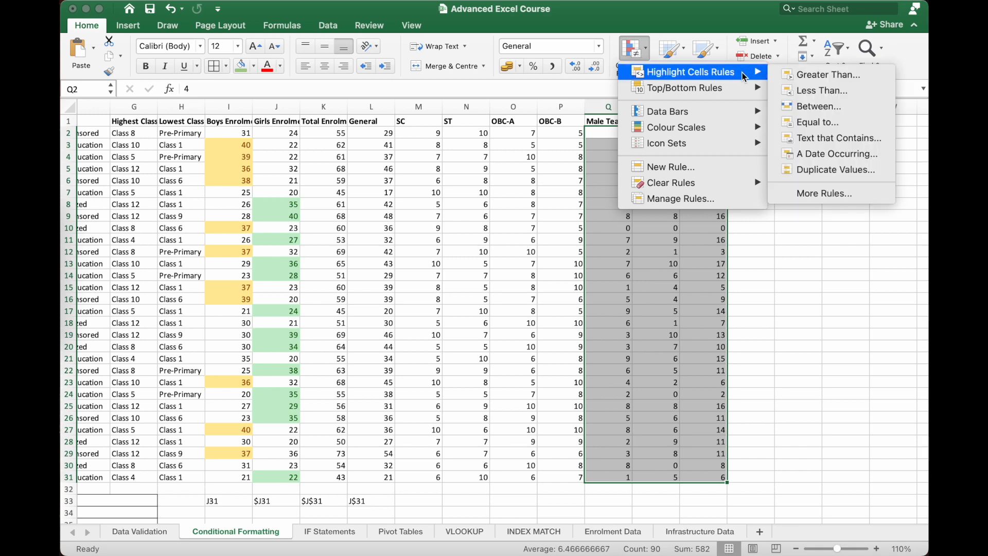
pyautogui.click(825, 126)
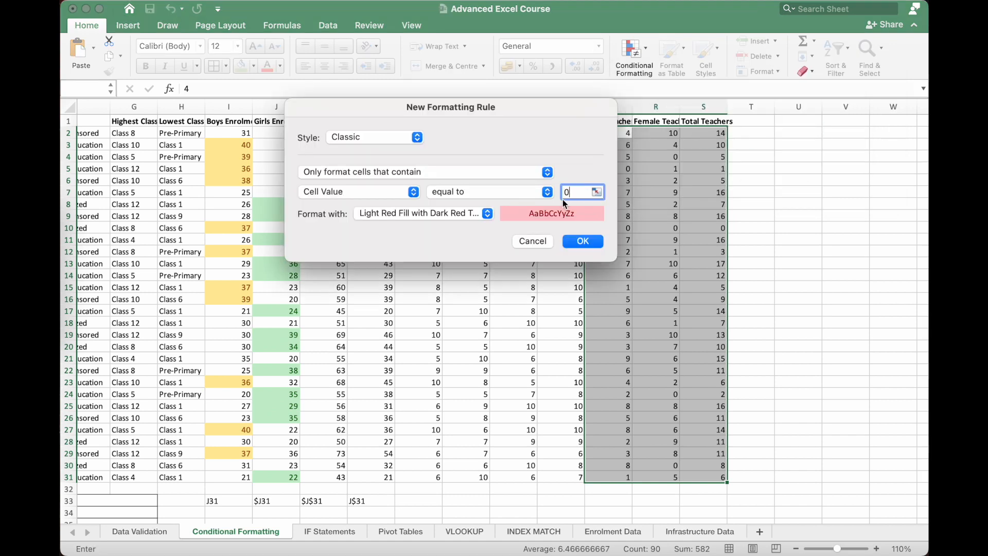
pyautogui.click(583, 241)
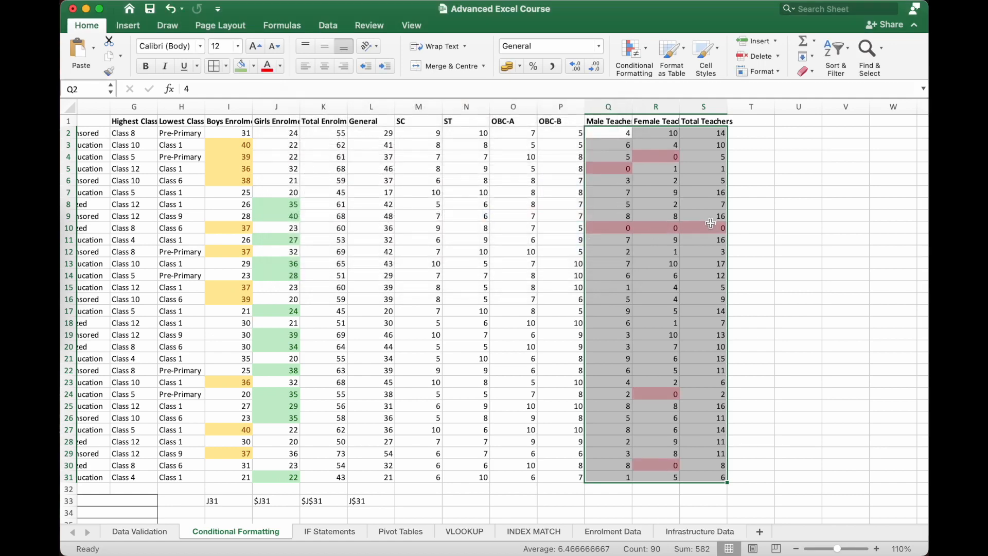
# Step: Examine the red-highlighted cells in the Male, Female and Total Teachers columns, including the fully highlighted row 10
pyautogui.click(611, 170)
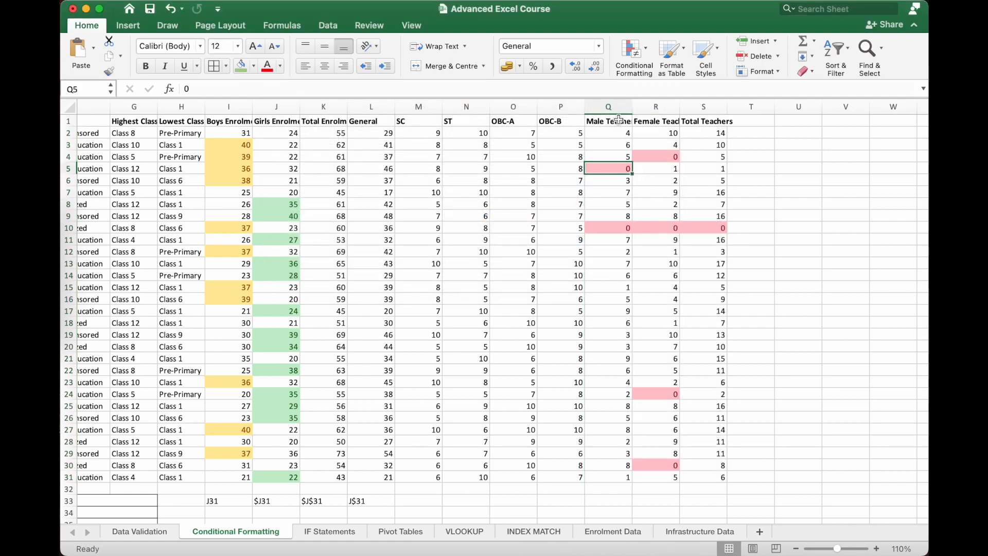
pyautogui.click(651, 158)
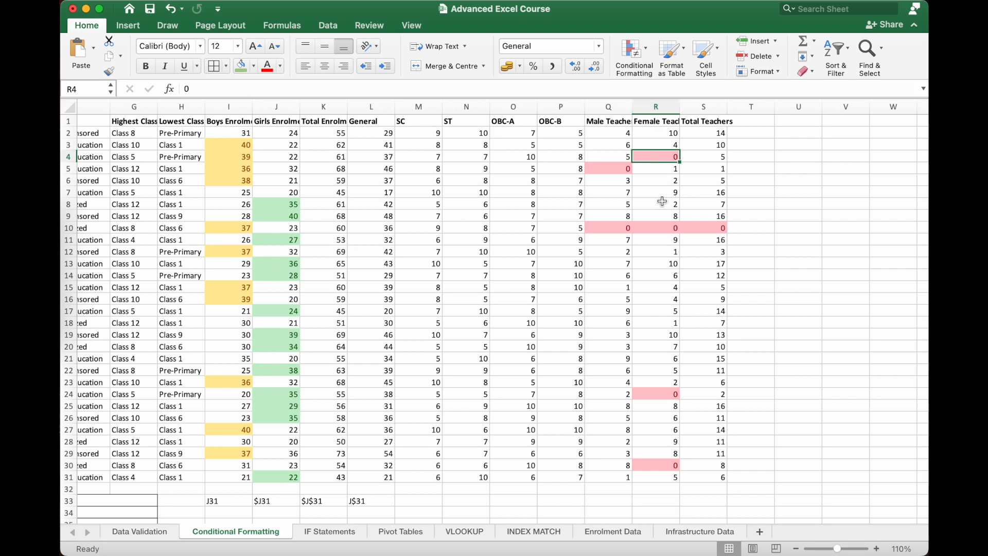
pyautogui.click(651, 399)
pyautogui.click(651, 463)
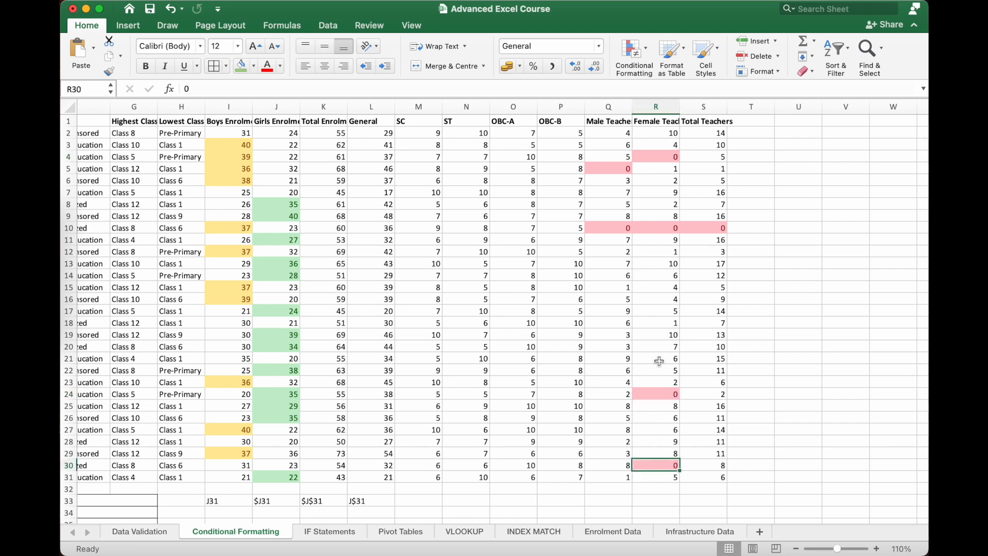
pyautogui.moveTo(607, 227); pyautogui.dragTo(705, 227)
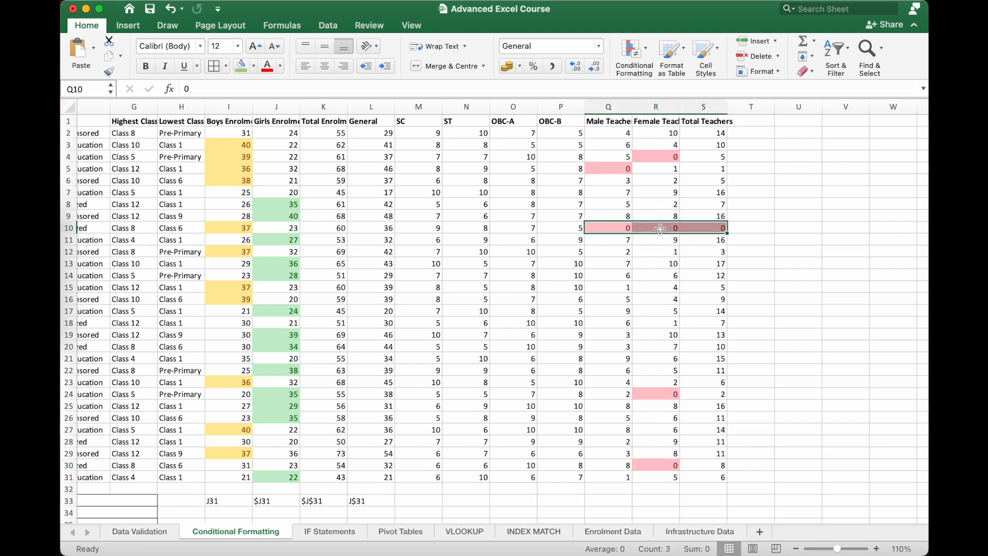
pyautogui.click(705, 229)
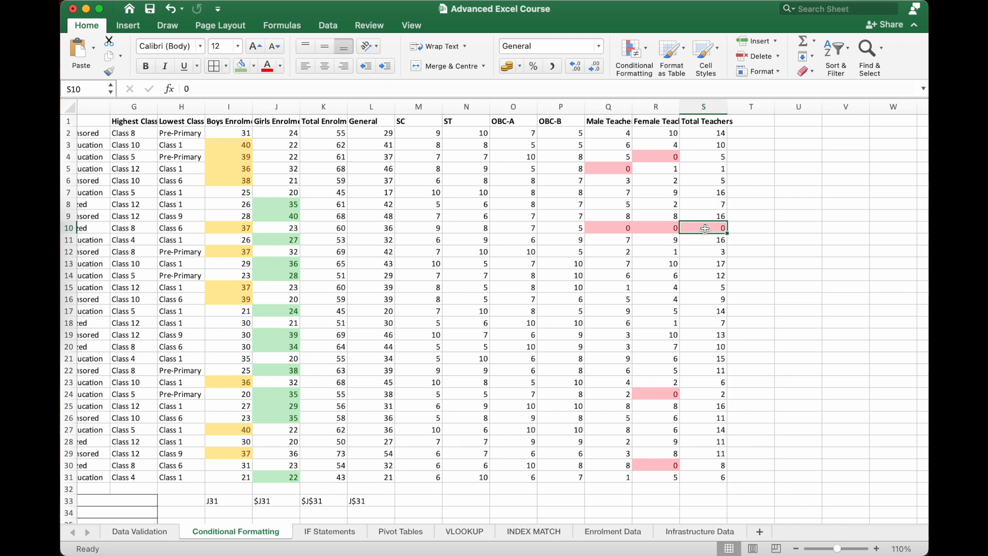
# Step: Check the last criterion below the table, schools with at least 1 SC/ST student
pyautogui.scroll(-3, 443, 302)
pyautogui.hscroll(-3, 444, 302)
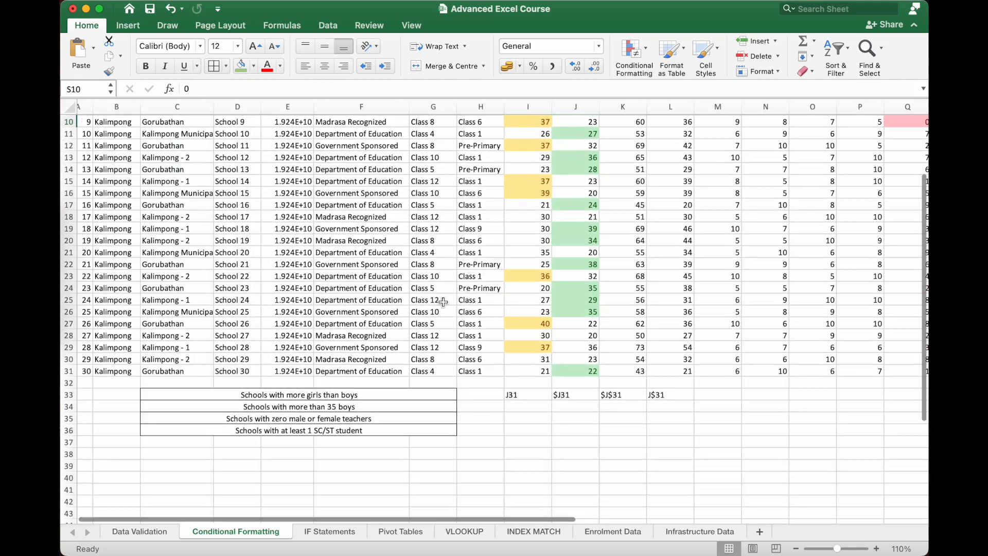
pyautogui.scroll(-1, 444, 302)
pyautogui.hscroll(-1, 444, 302)
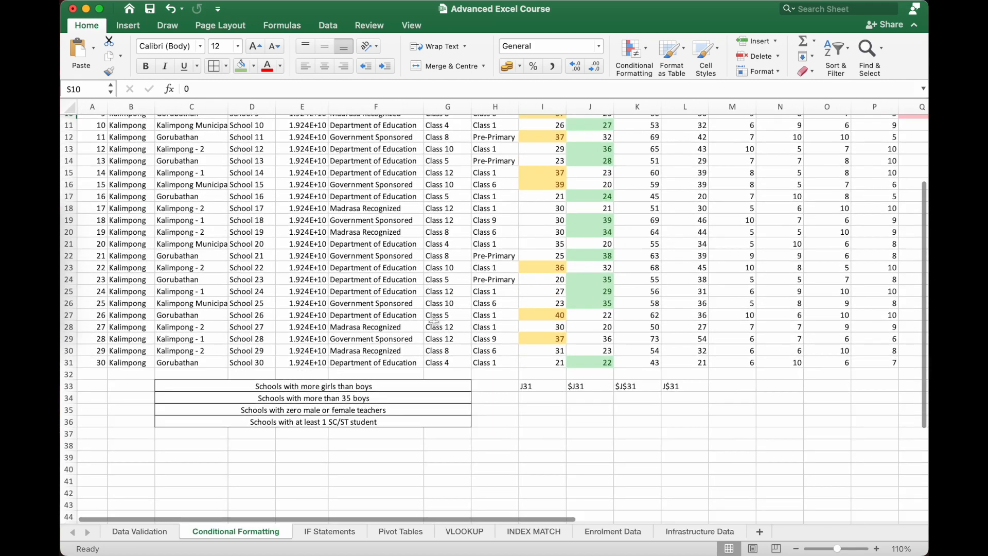
pyautogui.click(346, 425)
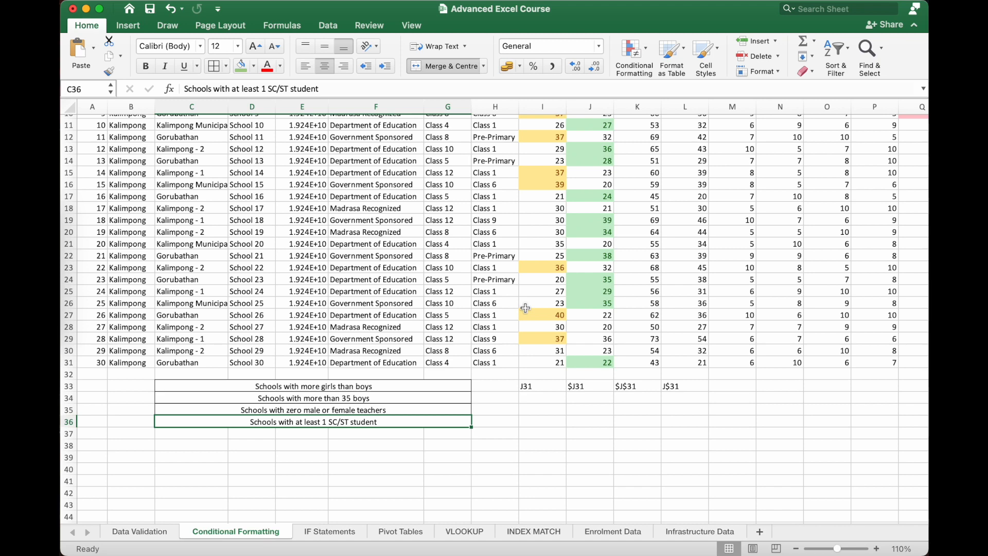
# Step: Start a new Classic formatting rule for the SC and ST data M2:N31 that uses a formula to determine which cells to format
pyautogui.scroll(2, 525, 307)
pyautogui.hscroll(1, 525, 307)
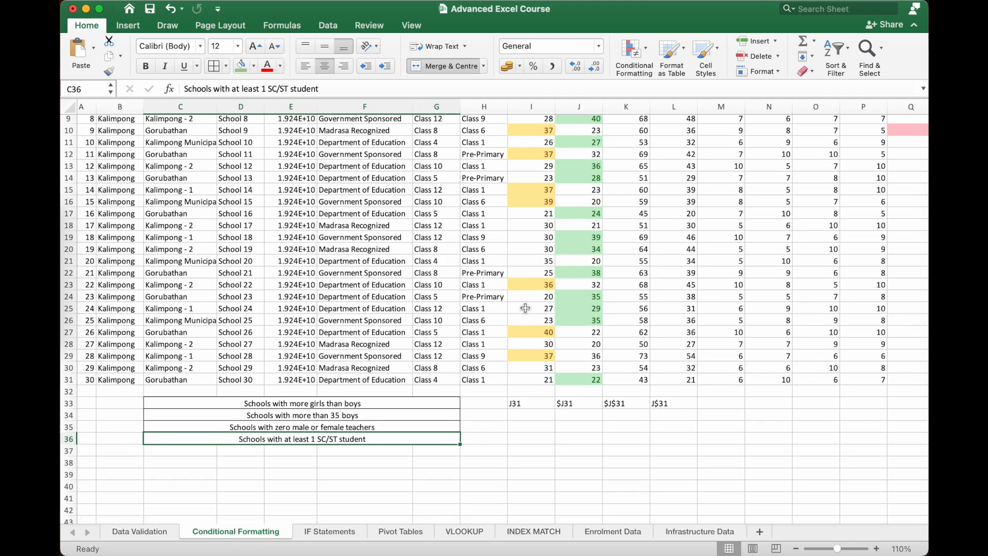
pyautogui.scroll(4, 525, 308)
pyautogui.hscroll(2, 525, 308)
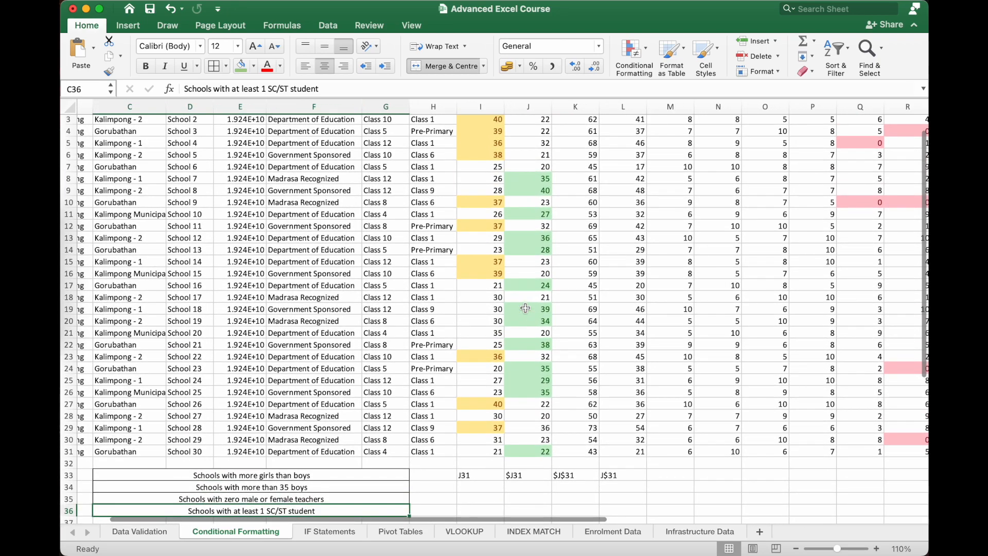
pyautogui.scroll(2, 524, 307)
pyautogui.hscroll(2, 525, 308)
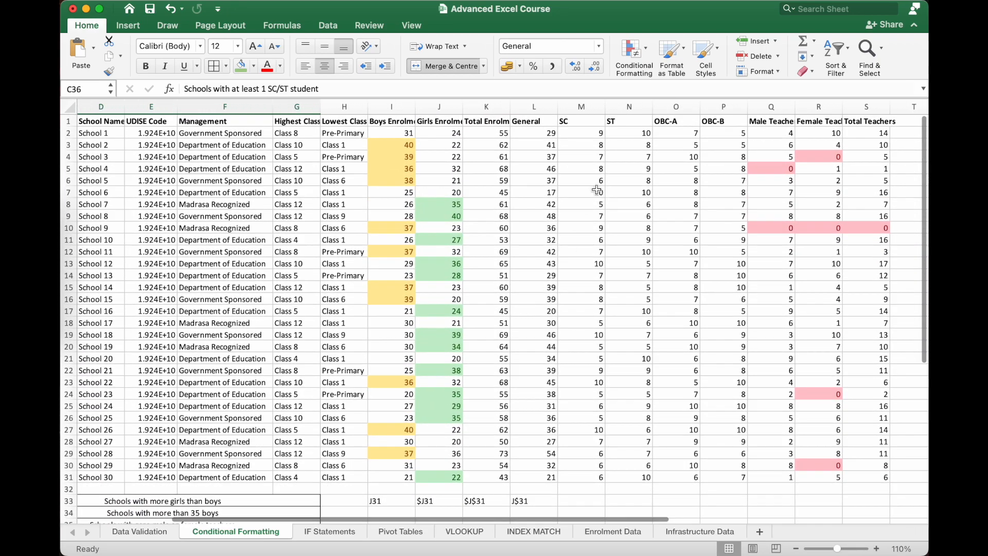
pyautogui.click(599, 135)
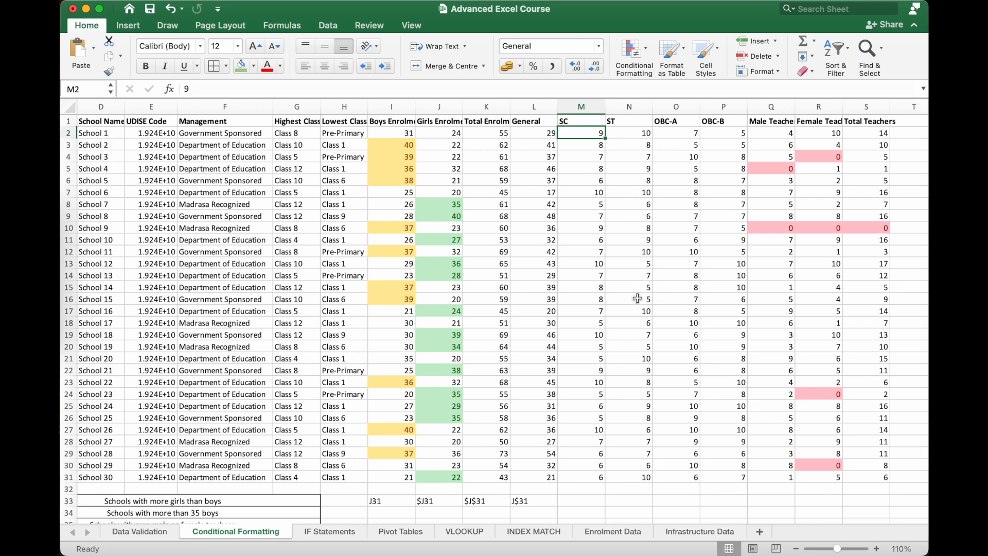
pyautogui.keyDown('shift'); pyautogui.click(633, 474); pyautogui.keyUp('shift')
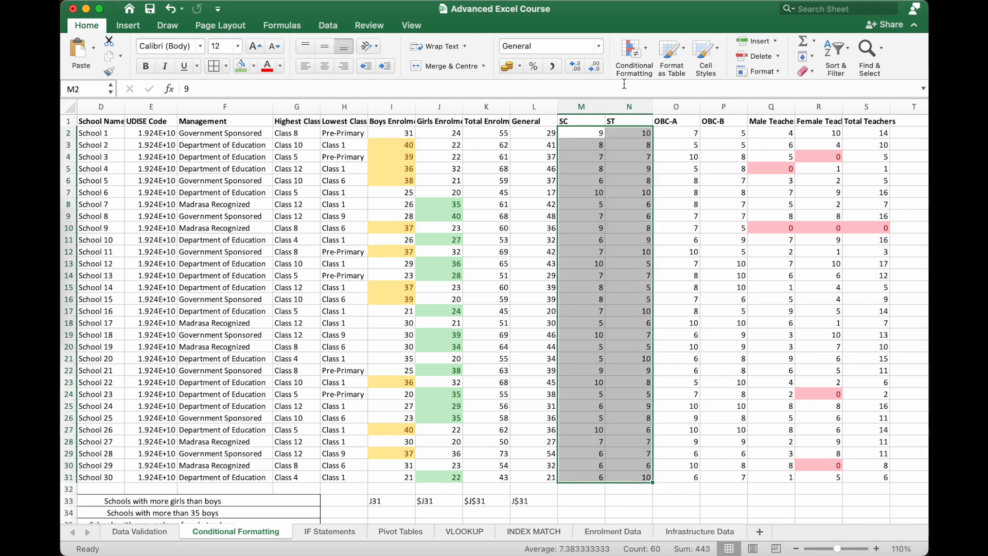
pyautogui.click(635, 52)
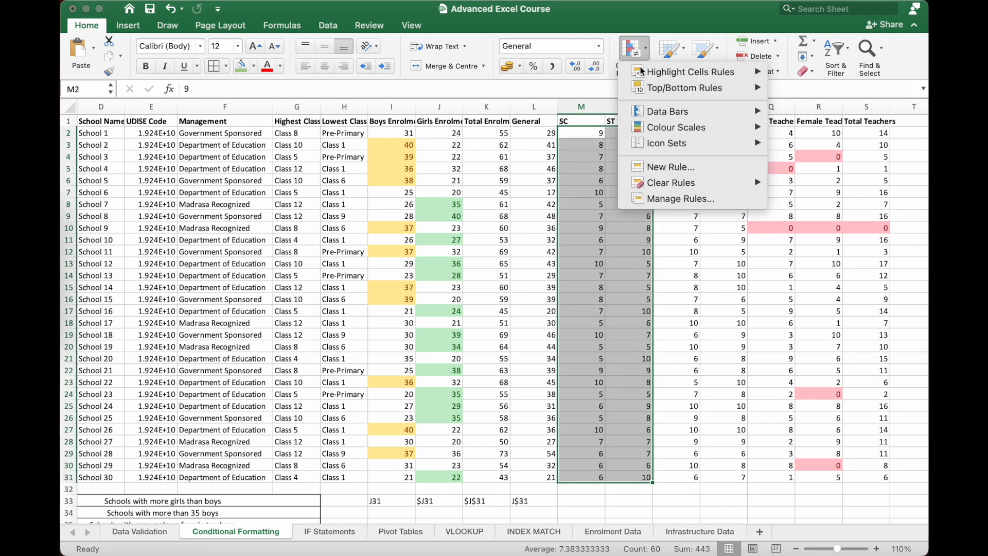
pyautogui.click(655, 171)
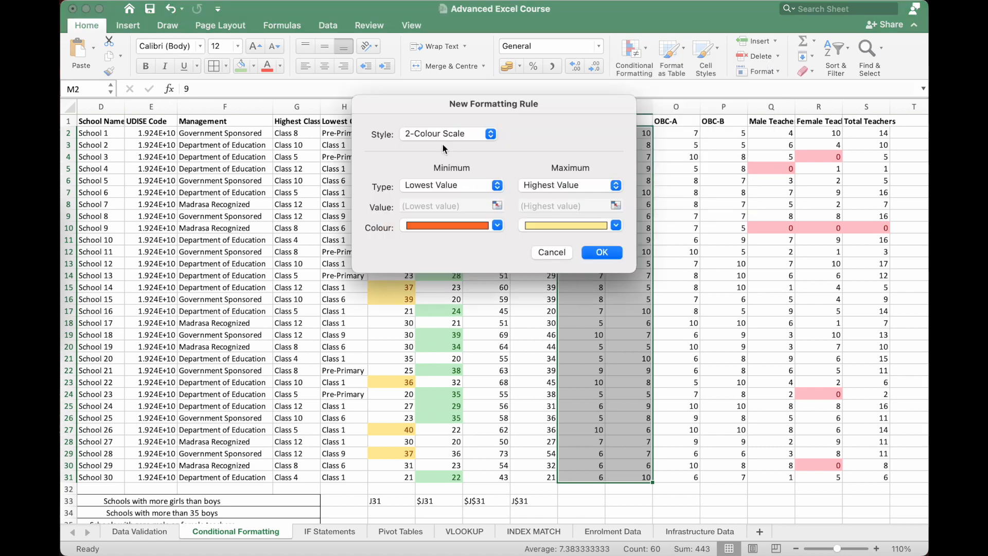
pyautogui.click(439, 136)
pyautogui.click(425, 191)
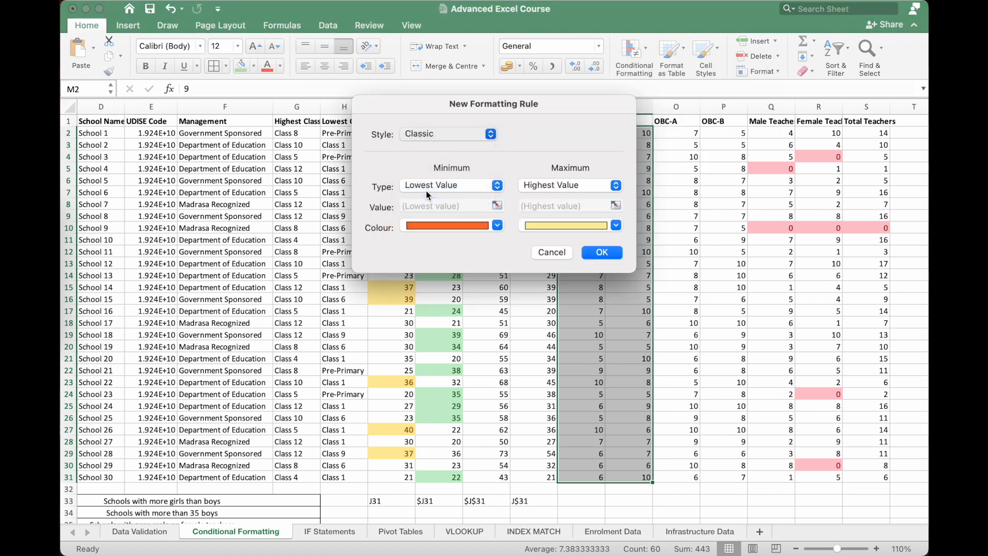
pyautogui.click(442, 172)
pyautogui.click(430, 212)
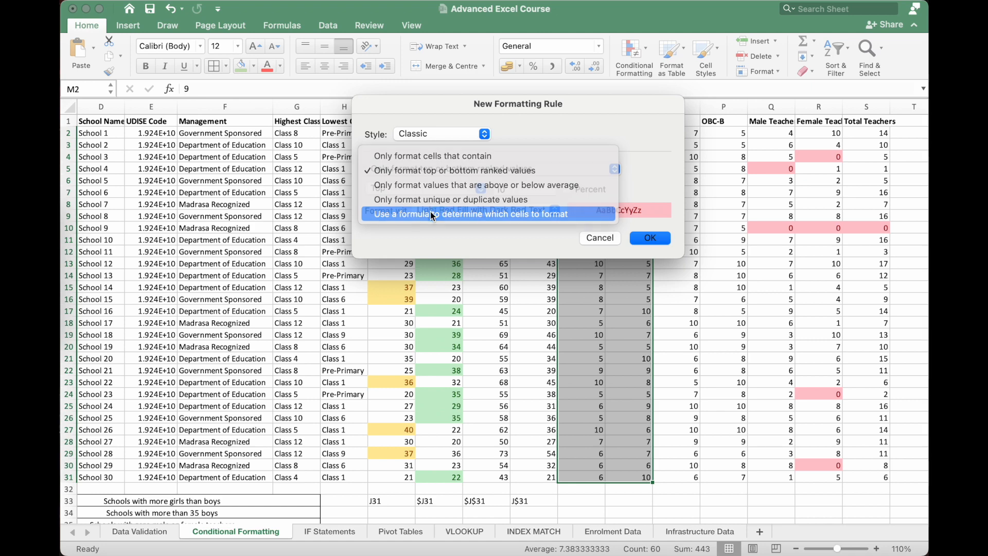
# Step: Enter the rule formula =SUM($M2:$N2) > 0 with column-locked, row-relative references to the SC and ST cells
pyautogui.moveTo(549, 104); pyautogui.dragTo(336, 192)
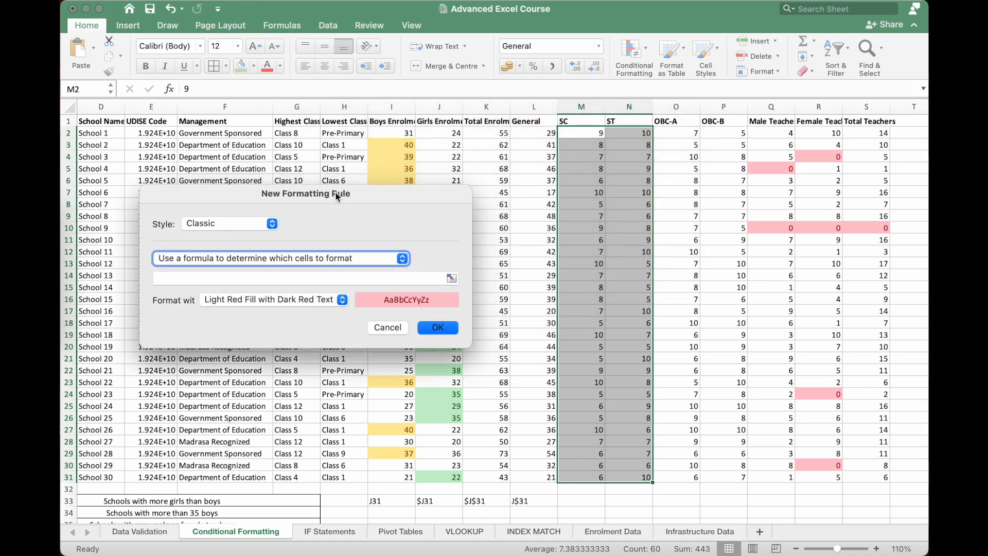
pyautogui.click(311, 278)
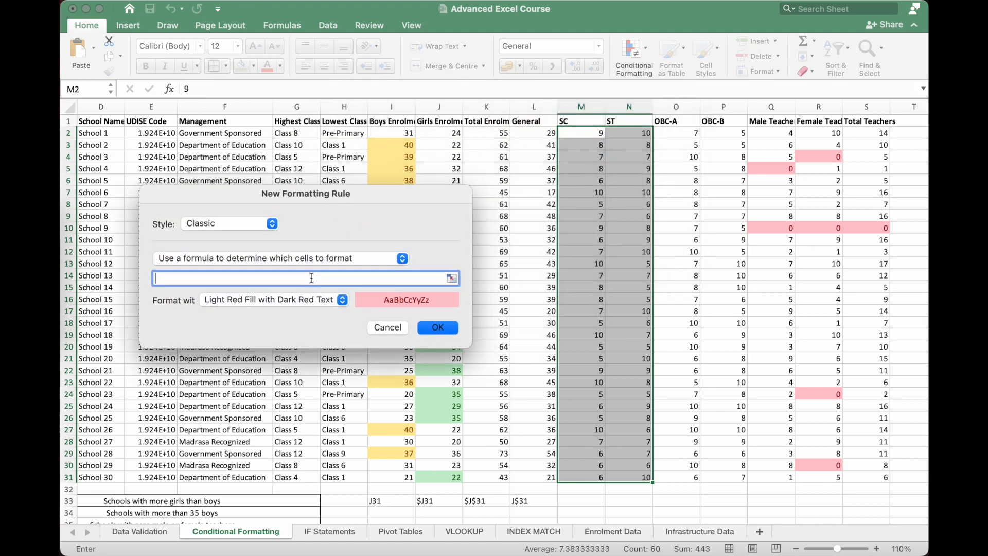
pyautogui.write('=SUM(')
pyautogui.click(584, 134)
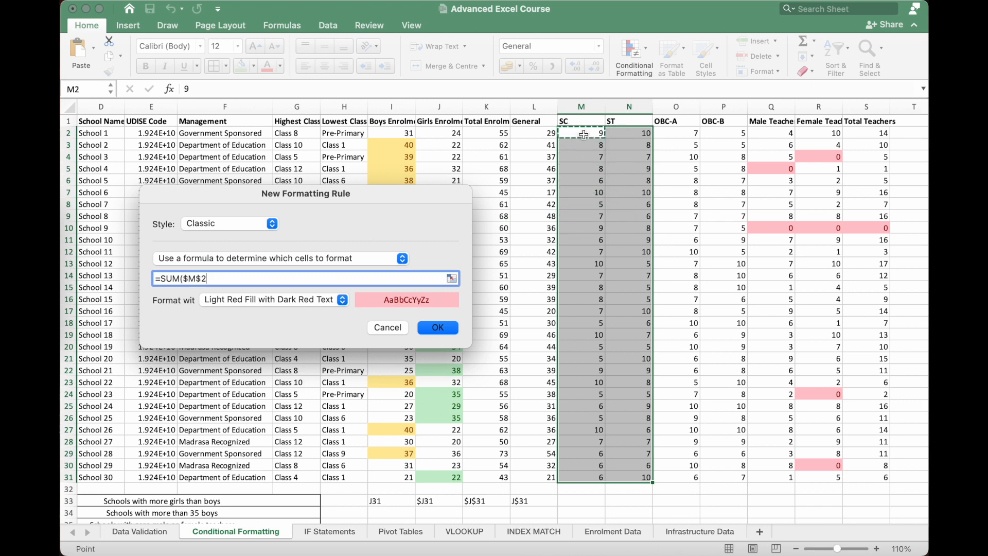
pyautogui.keyDown('shift'); pyautogui.click(583, 134); pyautogui.keyUp('shift')
pyautogui.click(624, 136)
pyautogui.write(') > 0')
pyautogui.click(202, 277)
pyautogui.press('BackSpace')
pyautogui.click(222, 278)
pyautogui.press('BackSpace')
# Step: Set the rule's format to Green Fill with Dark Green Text and apply it to the SC and ST data
pyautogui.click(269, 297)
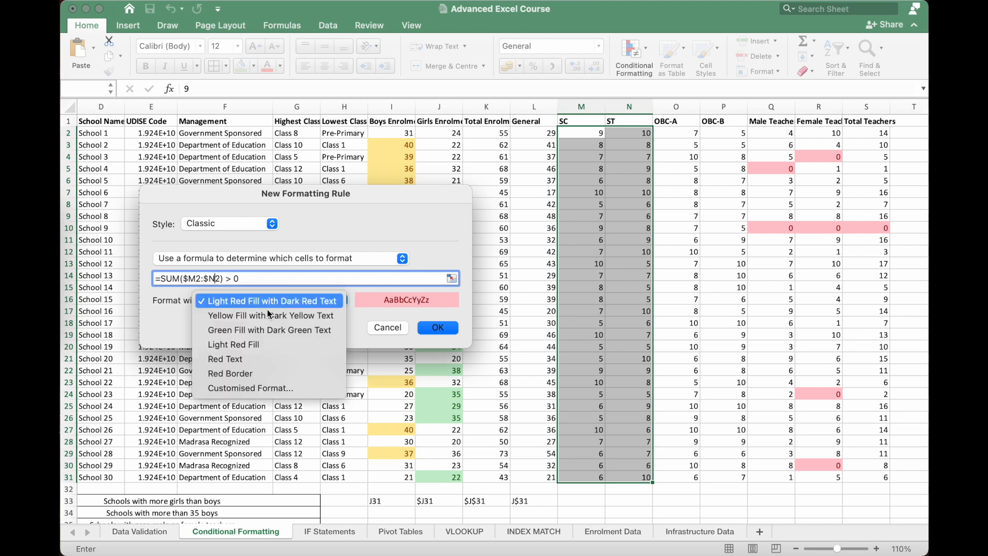
pyautogui.click(262, 330)
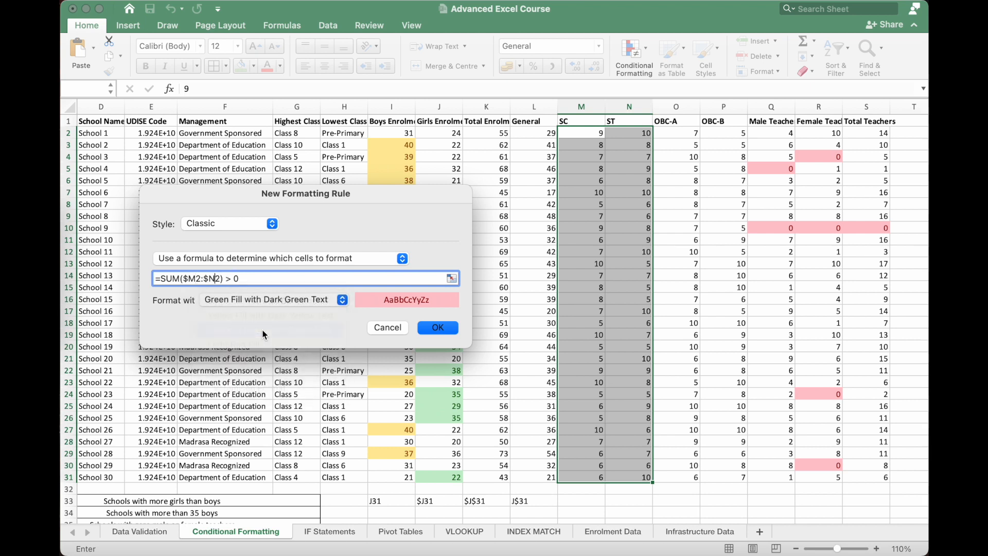
pyautogui.click(436, 327)
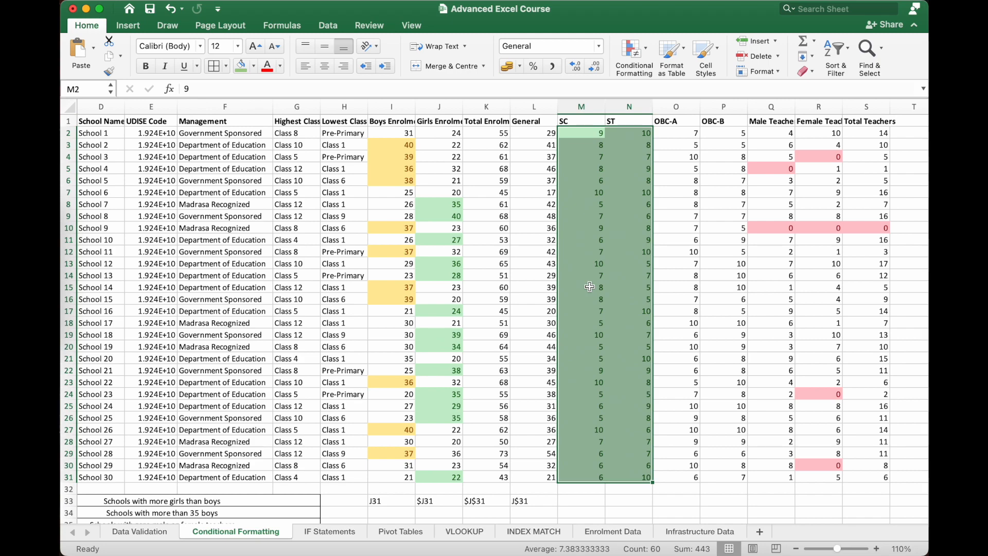
pyautogui.scroll(-2, 590, 286)
pyautogui.scroll(2, 590, 287)
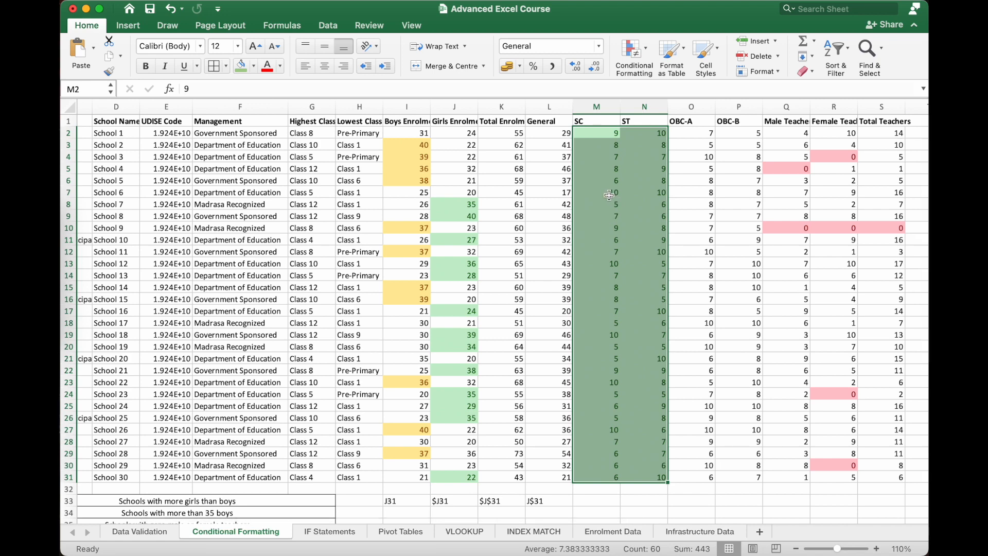
# Step: Edit the SC and ST highlighting rule so its formula reads =SUM($M2:$N2) > 15, and apply the change
pyautogui.click(638, 53)
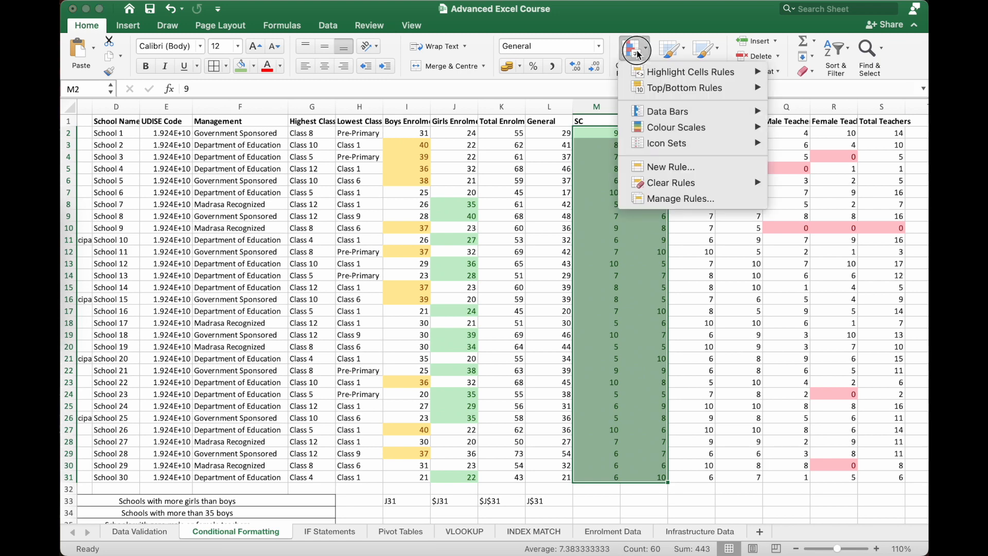
pyautogui.click(658, 200)
pyautogui.click(326, 271)
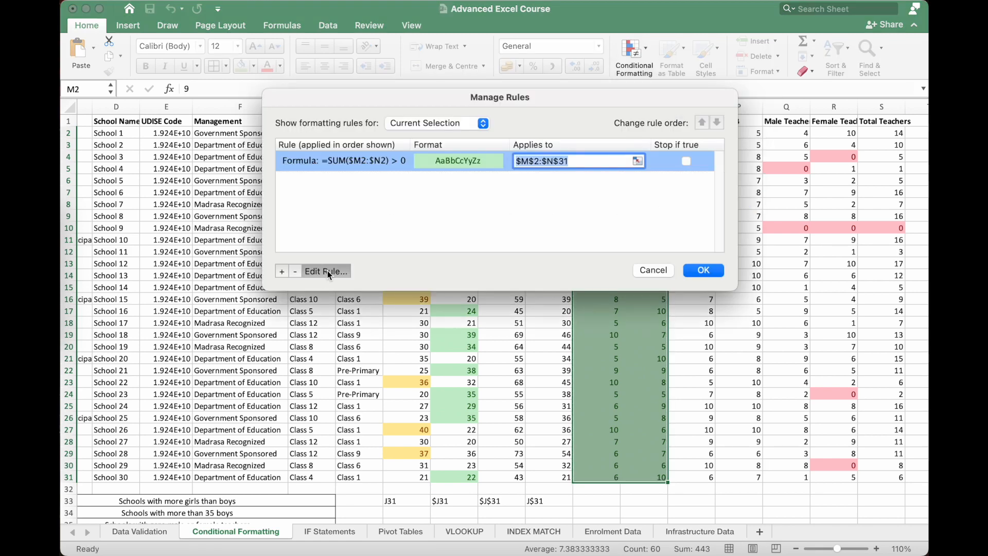
pyautogui.press('Right')
pyautogui.press('BackSpace')
pyautogui.write('15')
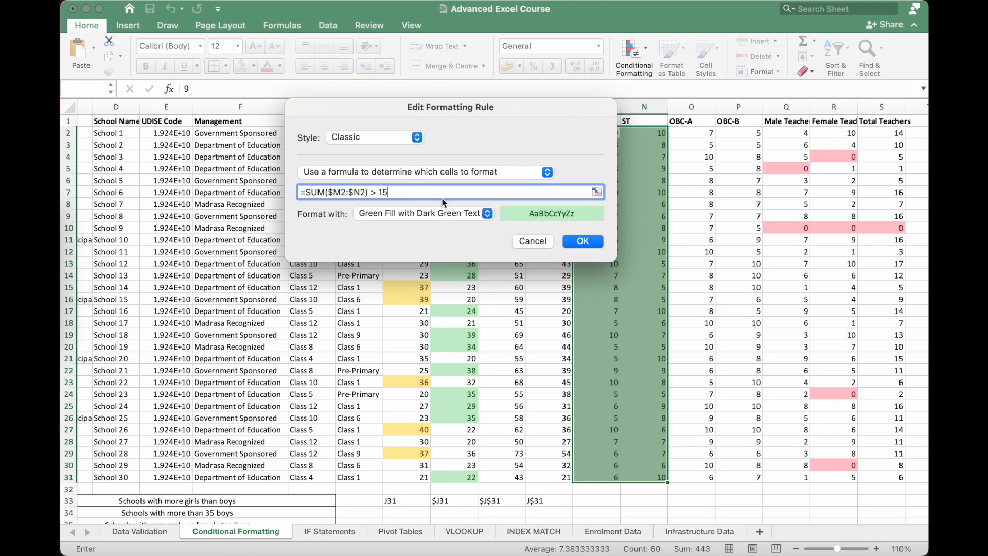
pyautogui.click(582, 241)
pyautogui.click(690, 270)
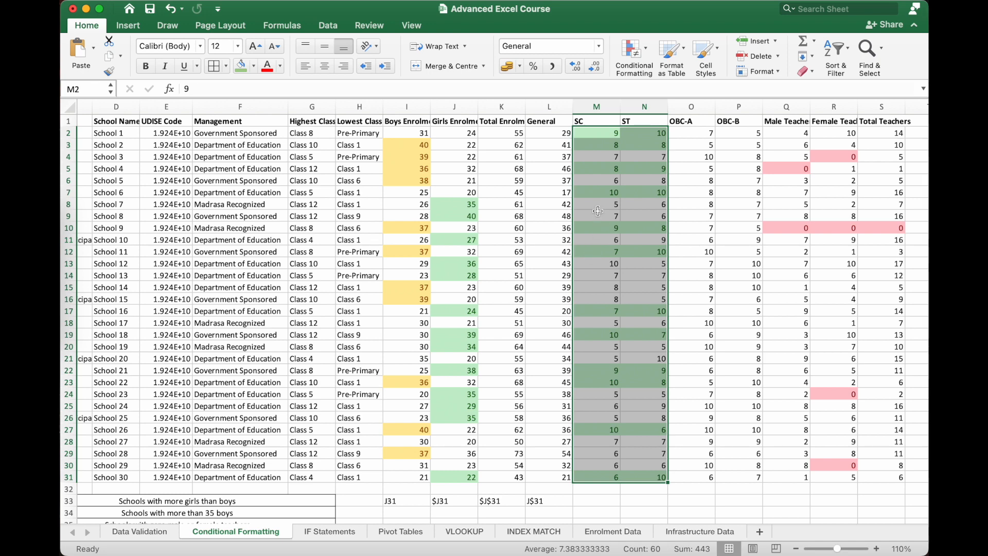
pyautogui.click(597, 211)
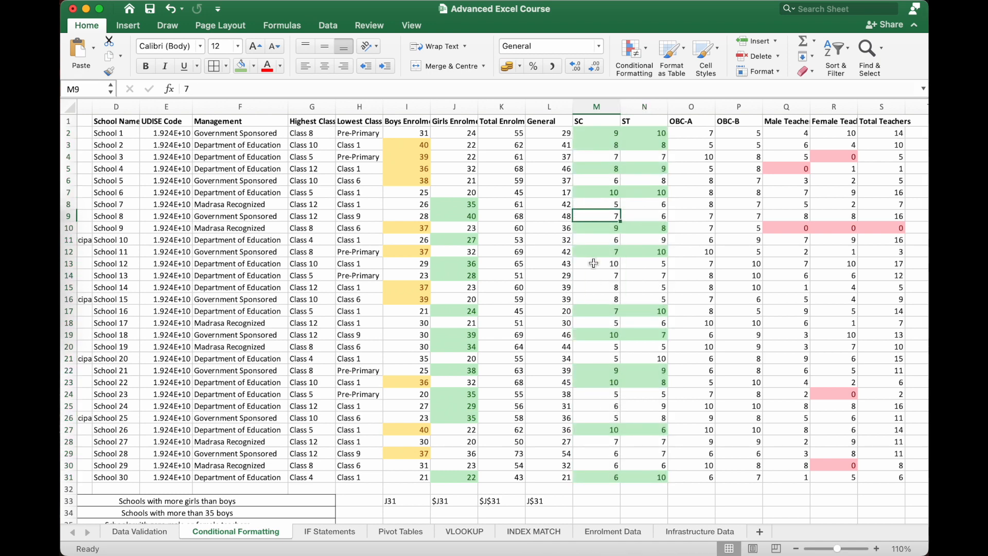
pyautogui.click(640, 275)
pyautogui.press('Left')
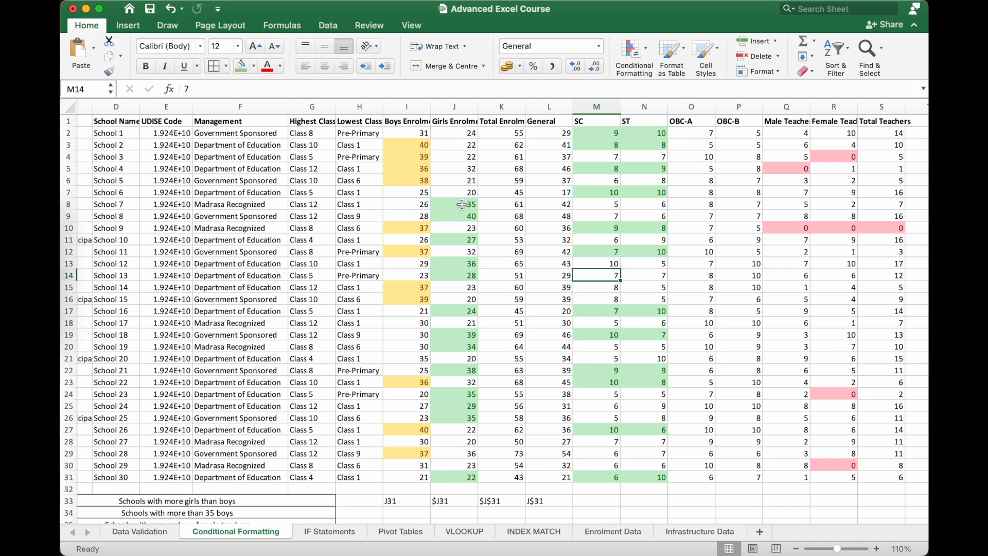
# Step: Try 30 as School 6's girls enrolment in J7 to test the highlighting, and undo the entry
pyautogui.click(452, 192)
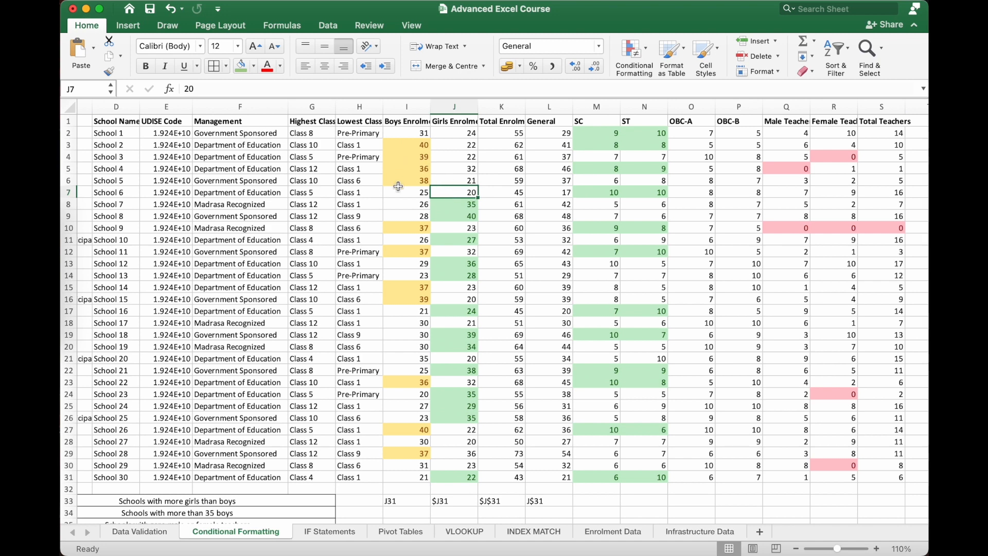
pyautogui.write('30')
pyautogui.press('Return')
pyautogui.click(449, 188)
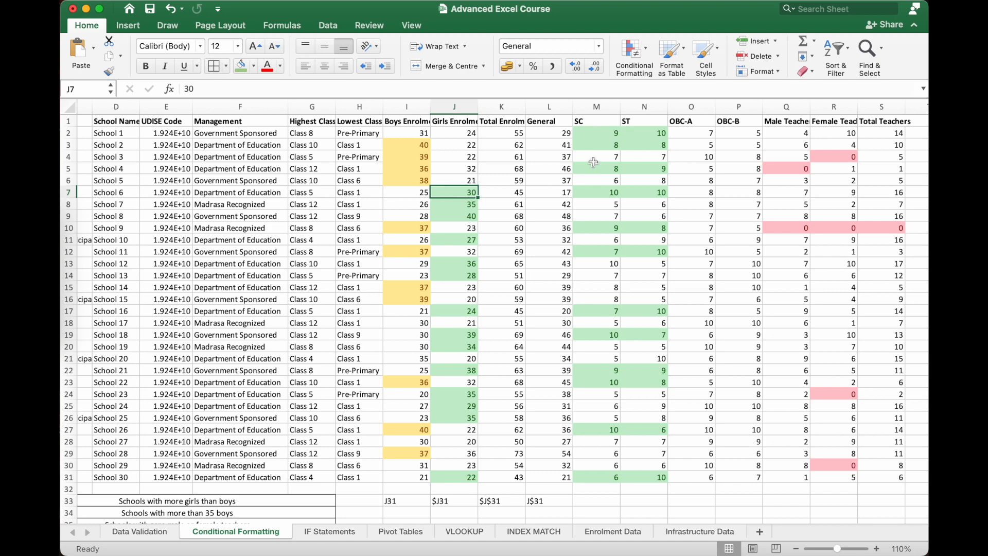
pyautogui.click(426, 193)
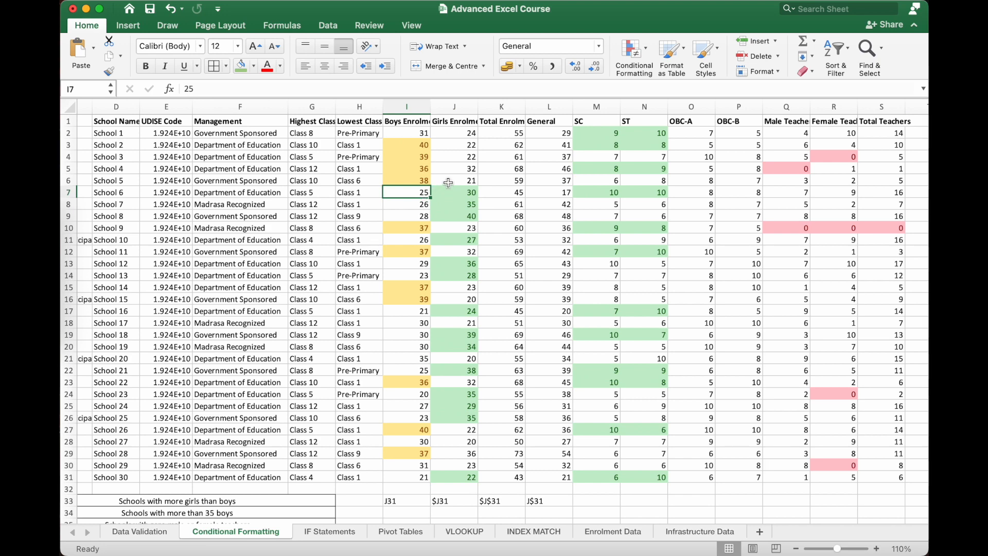
pyautogui.press('super+z')
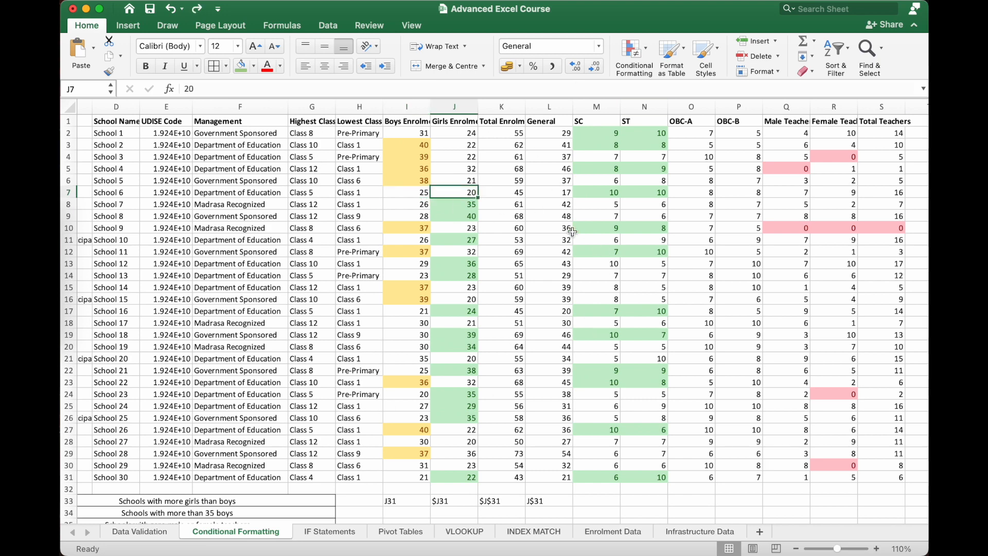
# Step: Review the validated entries on the Data Validation sheet and the highlighted girls enrolment cells on the Conditional Formatting sheet
pyautogui.click(153, 528)
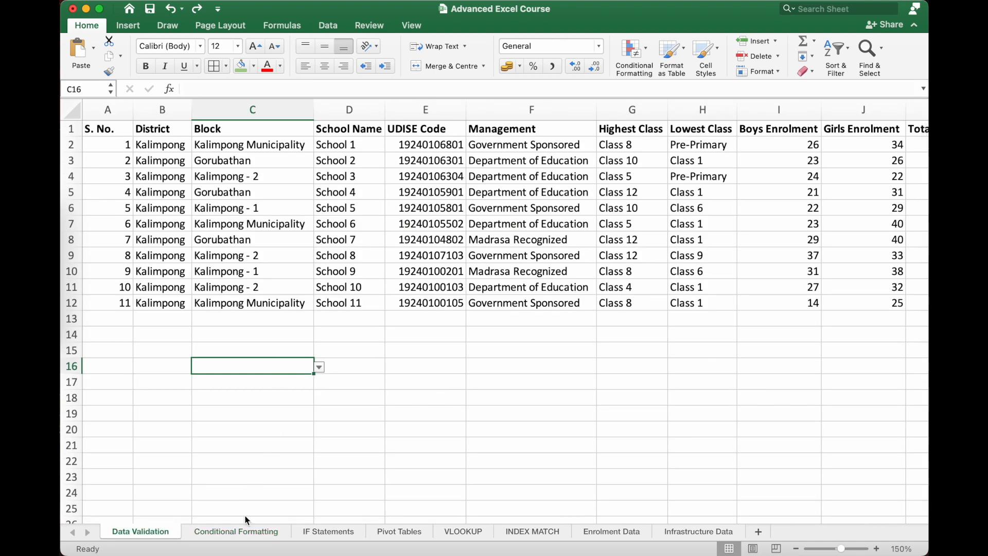
pyautogui.click(243, 533)
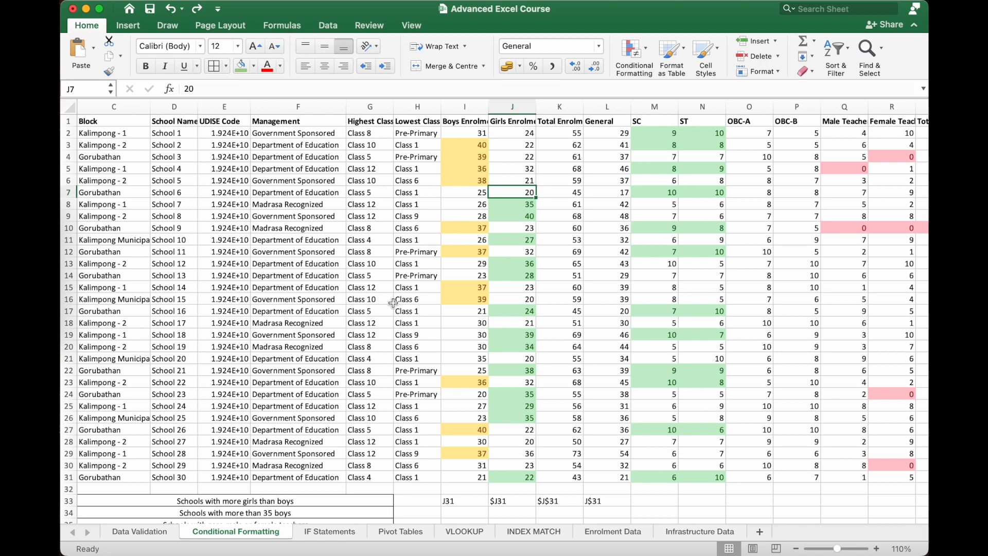
pyautogui.click(152, 530)
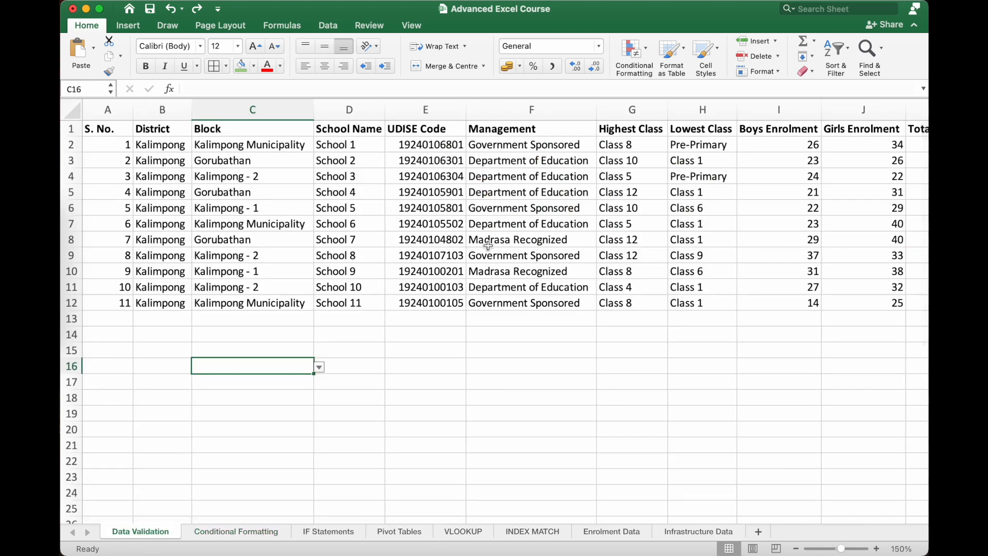
pyautogui.click(796, 224)
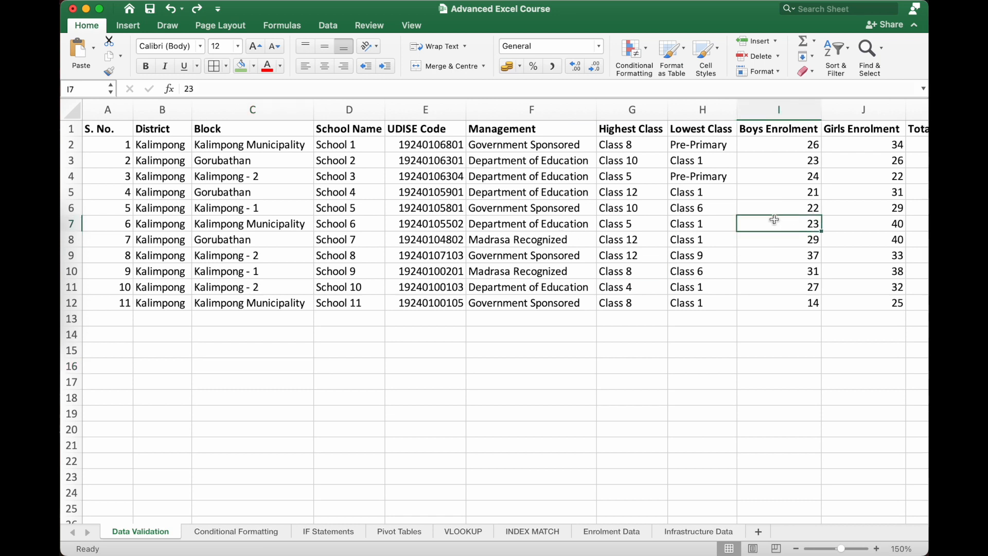
pyautogui.click(796, 173)
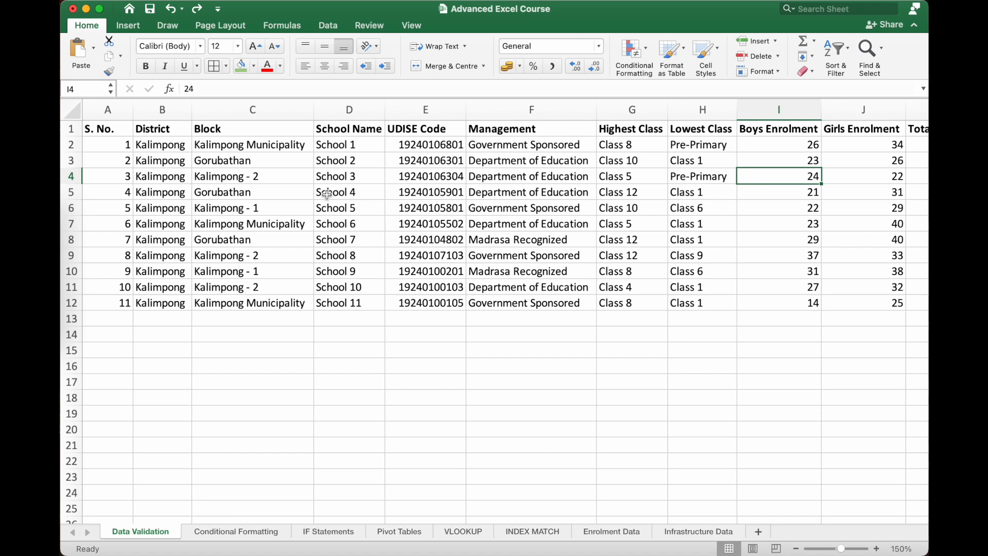
pyautogui.click(254, 208)
pyautogui.click(154, 254)
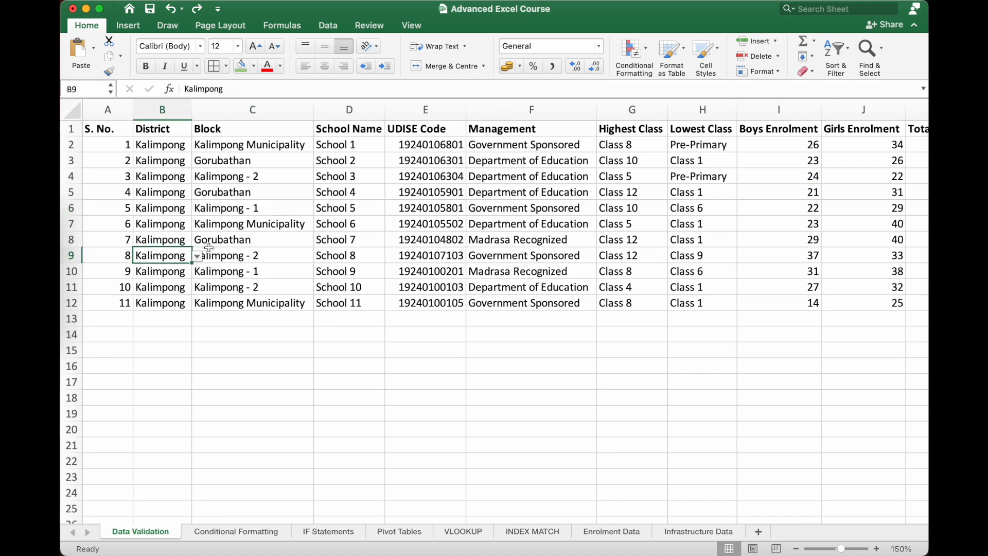
pyautogui.click(516, 264)
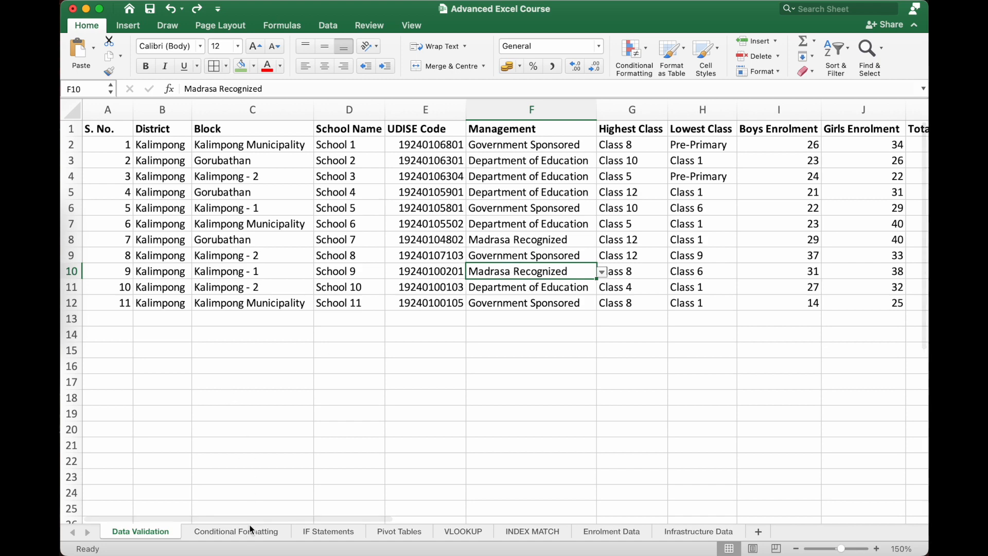
pyautogui.click(238, 532)
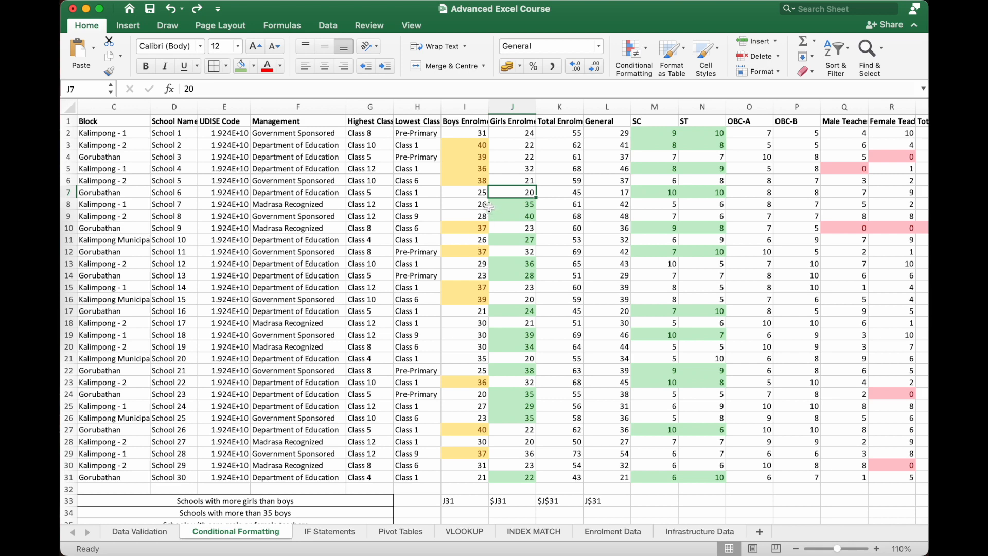
pyautogui.click(511, 214)
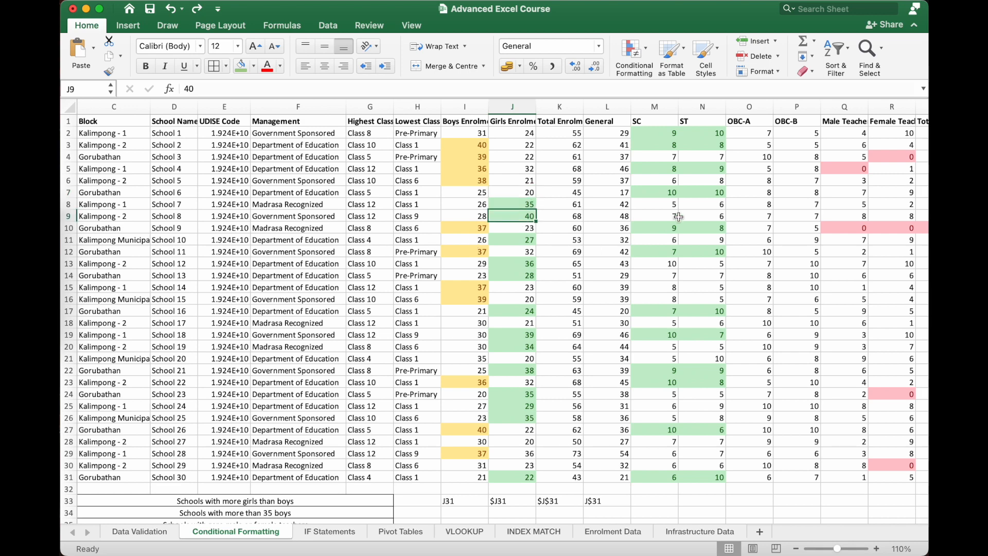
pyautogui.click(522, 207)
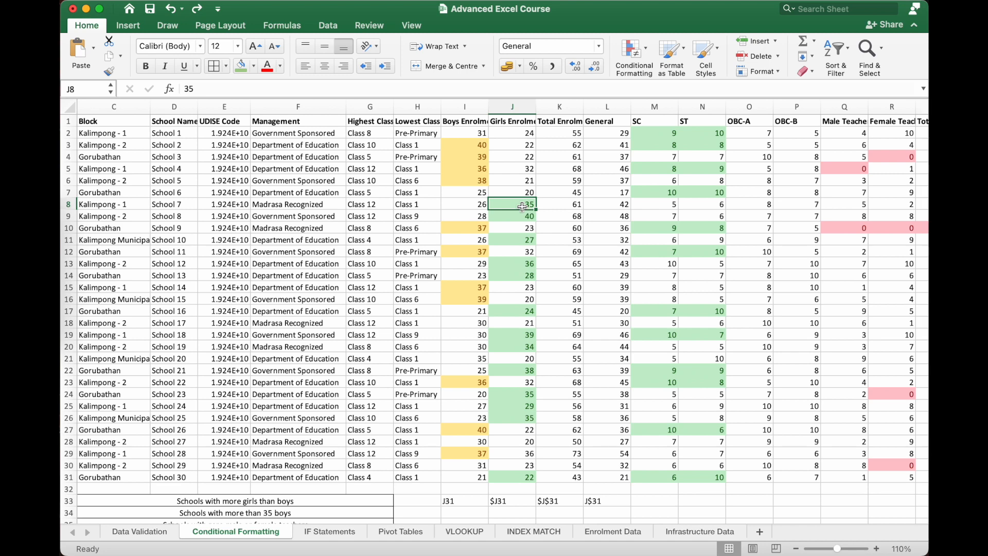